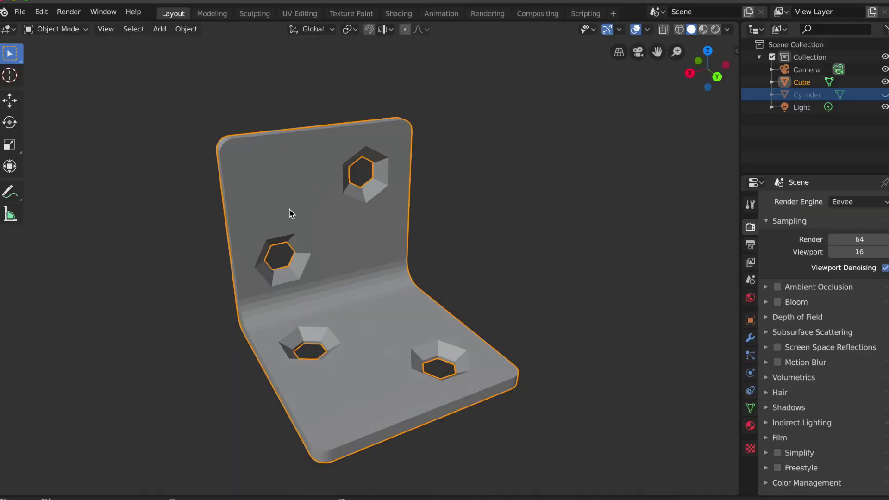
Enter Edit Mode on the L-bracket, inspect its large base n-gon face, then deselect it.
{"action": "middle_click_drag", "start_coordinate": [461, 228], "coordinate": [461, 230]}
{"action": "key", "text": "Tab"}
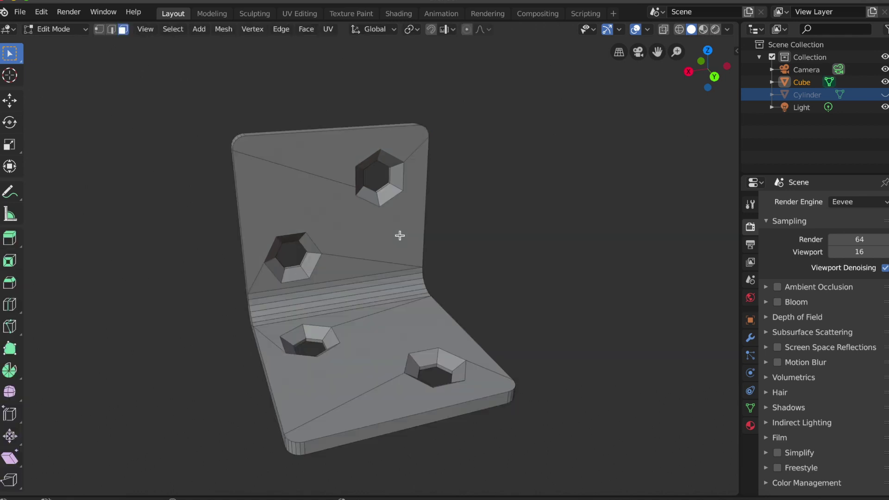
{"action": "middle_click_drag", "start_coordinate": [469, 264], "coordinate": [470, 263]}
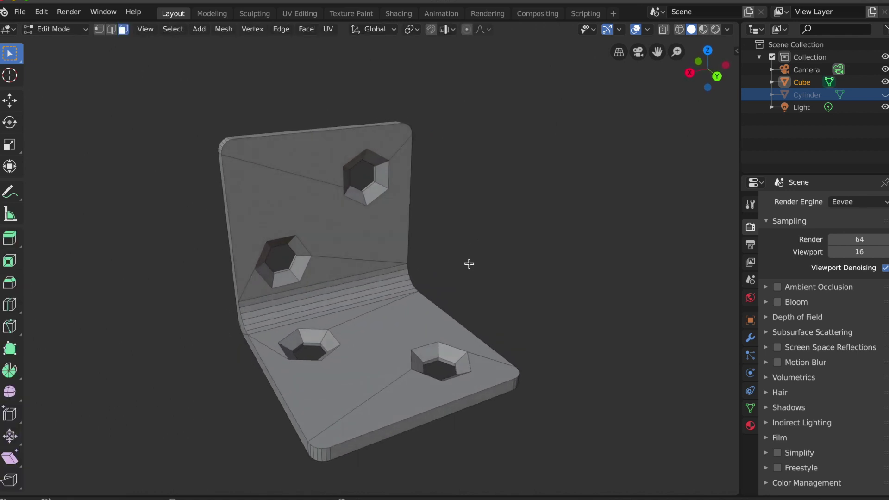
{"action": "left_click", "coordinate": [401, 328]}
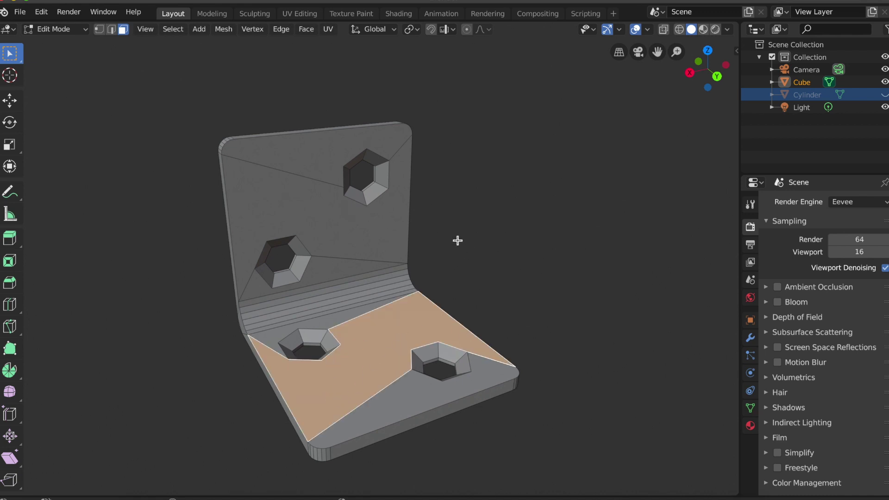
{"action": "key", "text": "alt+a"}
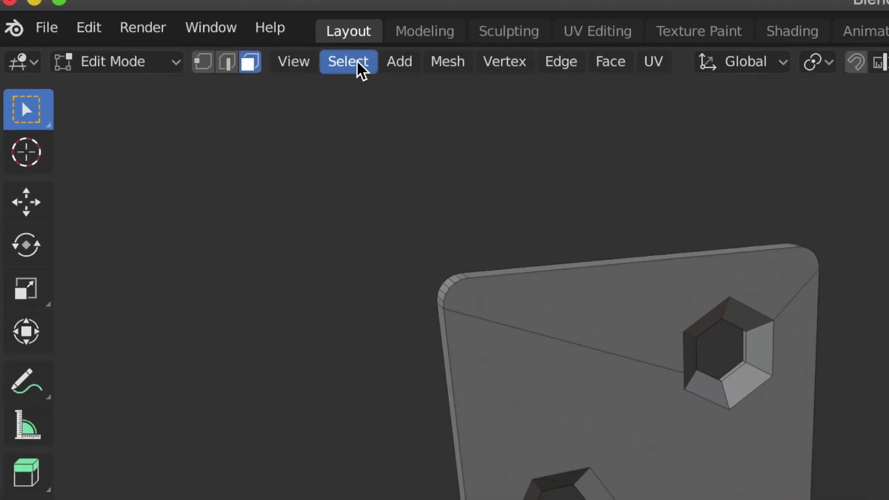
{"action": "left_click", "coordinate": [174, 31]}
{"action": "mouse_move", "coordinate": [500, 375]}
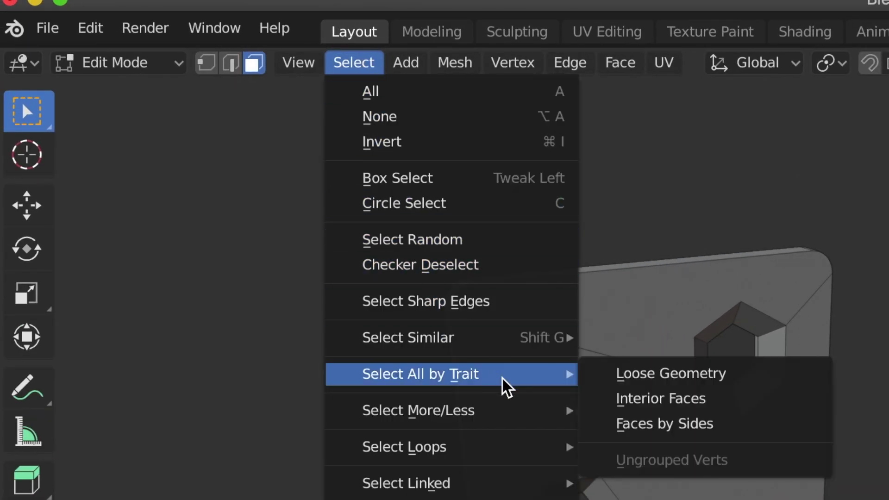
{"action": "left_click", "coordinate": [727, 427]}
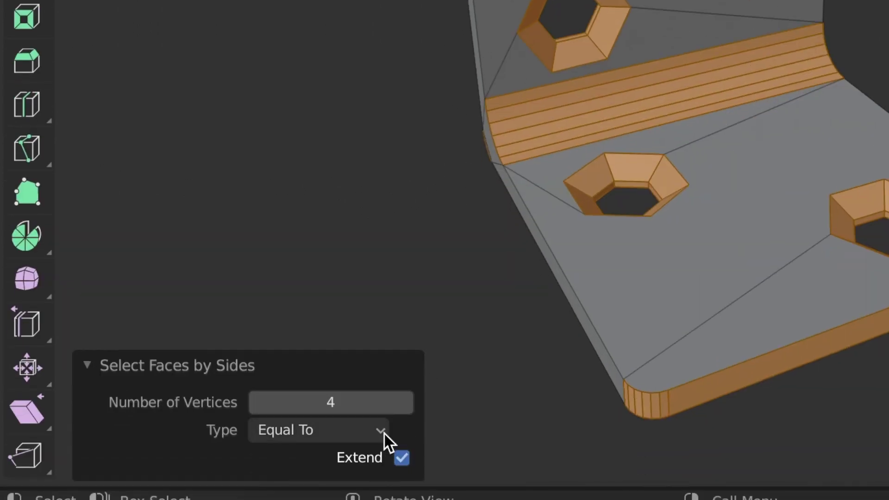
{"action": "left_click", "coordinate": [383, 433]}
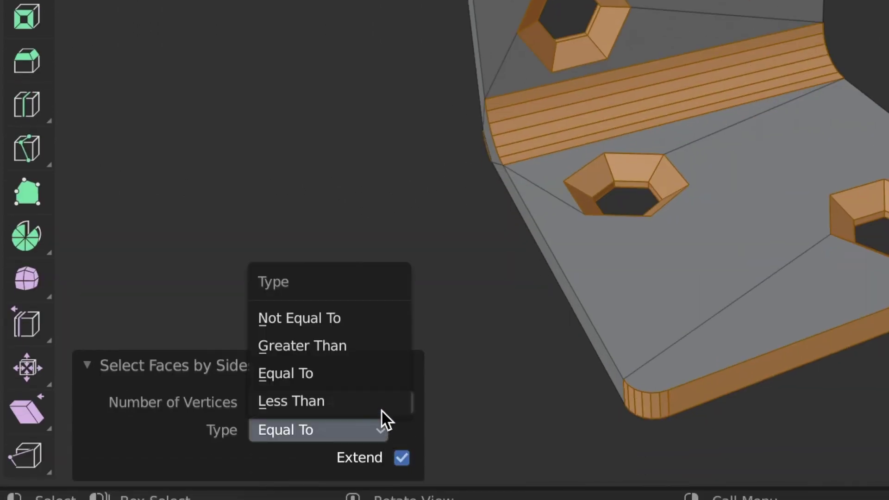
{"action": "left_click", "coordinate": [364, 353]}
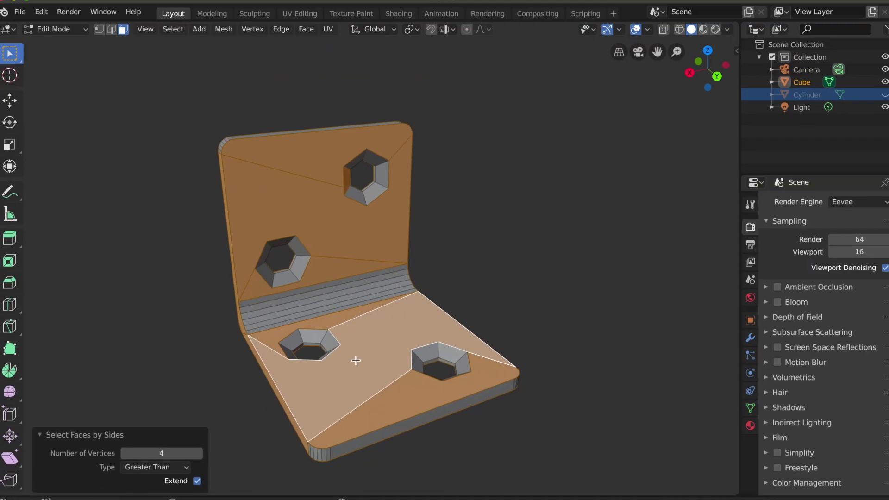
{"action": "scroll", "coordinate": [469, 267], "scroll_direction": "left", "scroll_amount": 10}
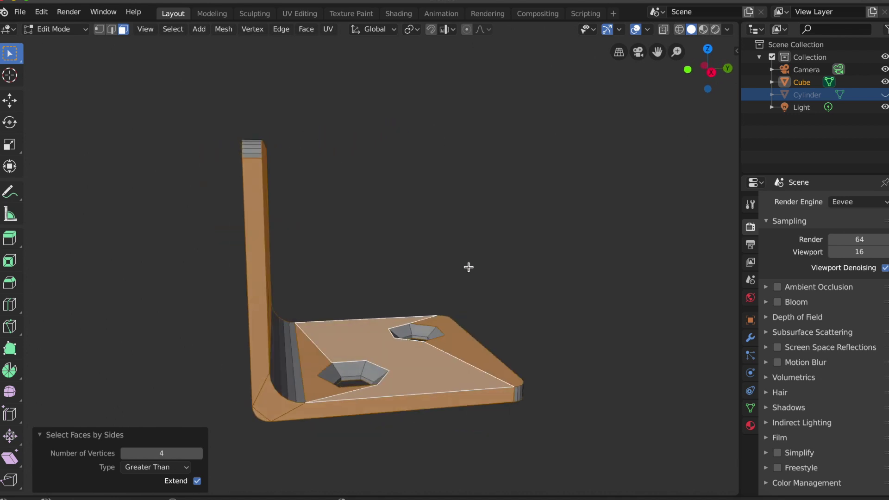
{"action": "middle_click_drag", "start_coordinate": [468, 267], "coordinate": [469, 267]}
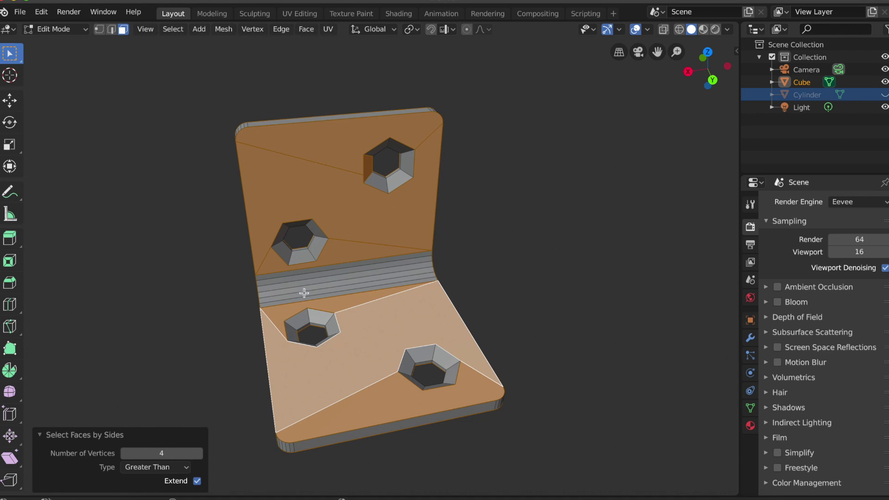
{"action": "middle_click_drag", "start_coordinate": [497, 309], "coordinate": [497, 309]}
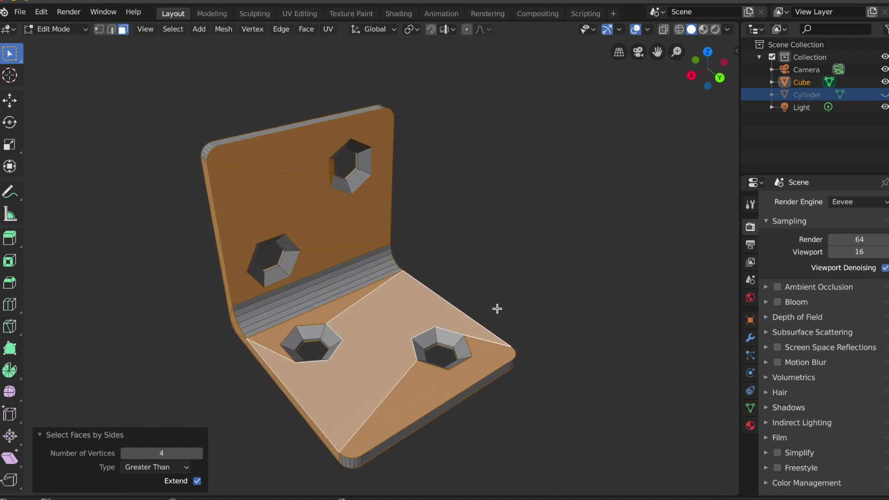
{"action": "left_click", "coordinate": [497, 309]}
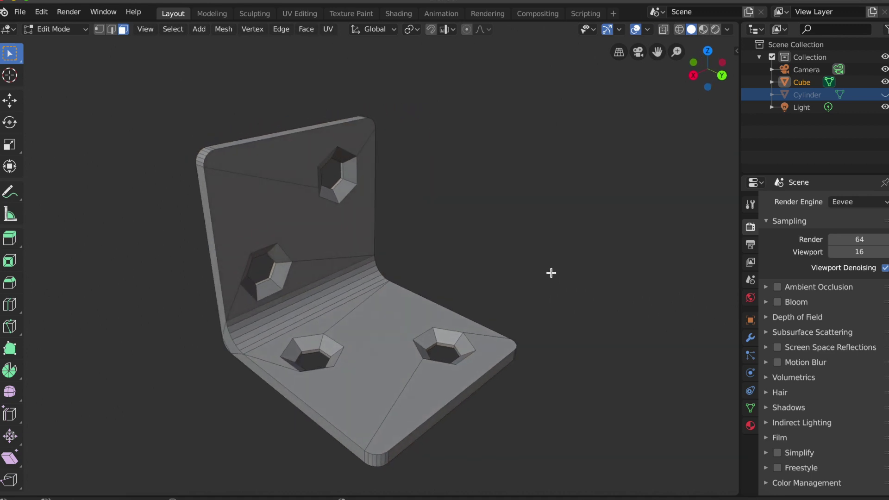
{"action": "key", "text": "Tab"}
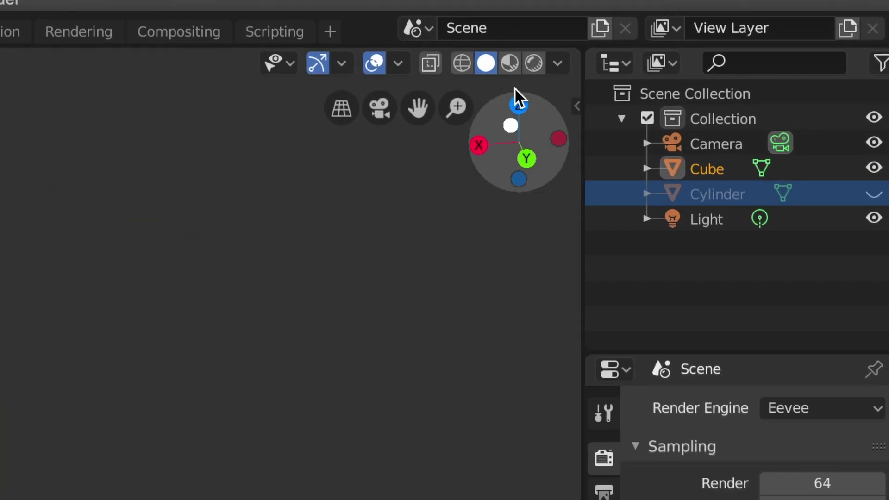
Switch the viewport to Rendered shading and orbit around the whole hex-hole bracket.
{"action": "left_click", "coordinate": [534, 65]}
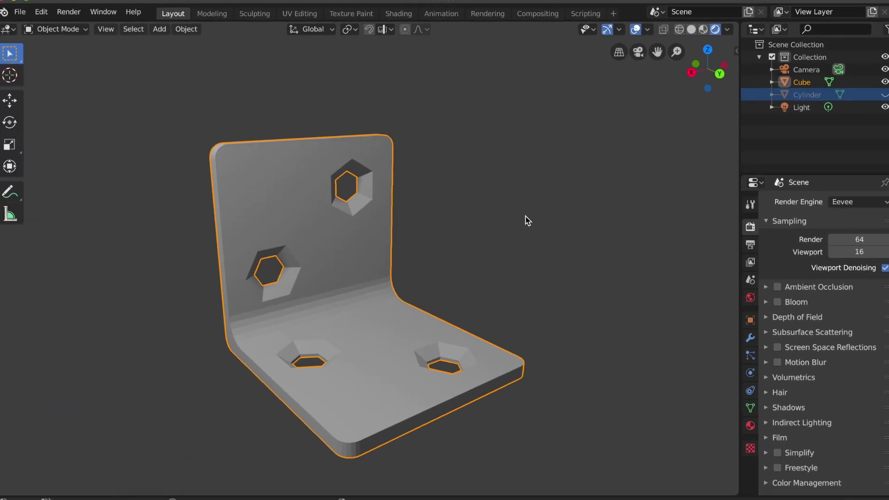
{"action": "scroll", "coordinate": [528, 221], "scroll_direction": "right", "scroll_amount": 5}
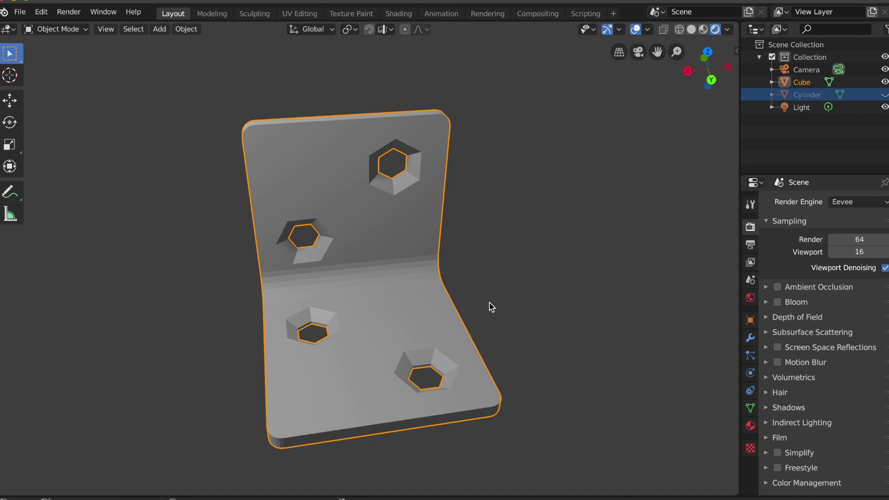
{"action": "scroll", "coordinate": [490, 302], "scroll_direction": "left", "scroll_amount": 10}
{"action": "scroll", "coordinate": [489, 303], "scroll_direction": "down", "scroll_amount": 3}
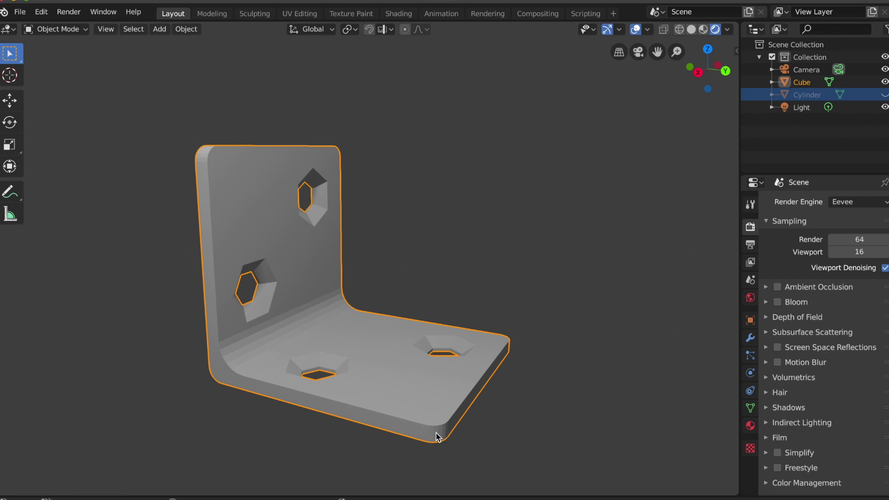
{"action": "scroll", "coordinate": [291, 260], "scroll_direction": "right", "scroll_amount": 8}
{"action": "scroll", "coordinate": [292, 260], "scroll_direction": "right", "scroll_amount": 1}
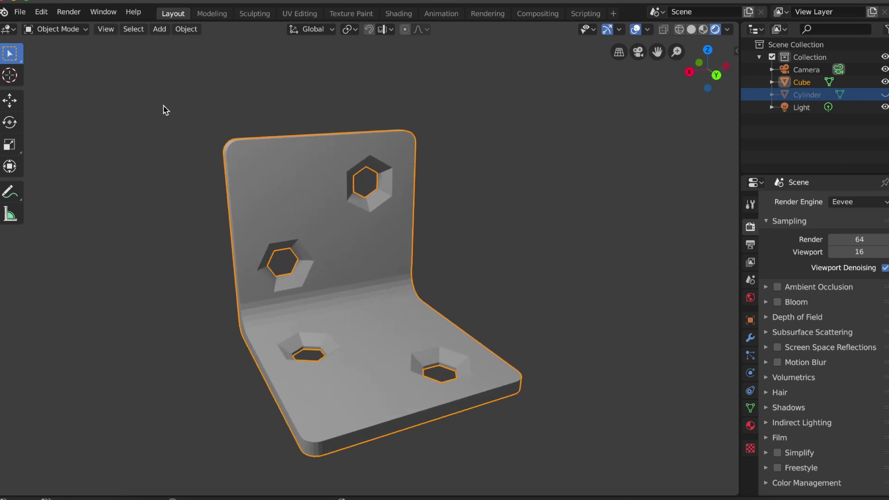
{"action": "left_click", "coordinate": [187, 30]}
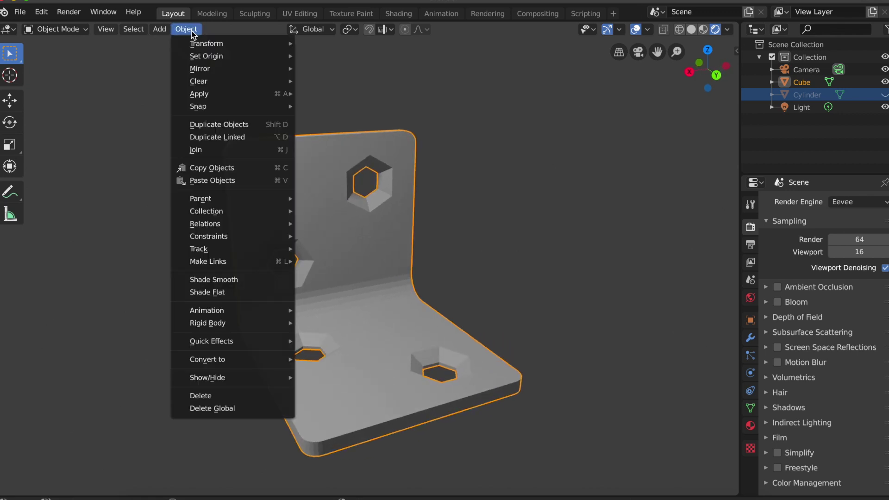
Apply Shade Smooth to the bracket and orbit to inspect the streaky n-gon shading artefacts.
{"action": "left_click", "coordinate": [233, 281]}
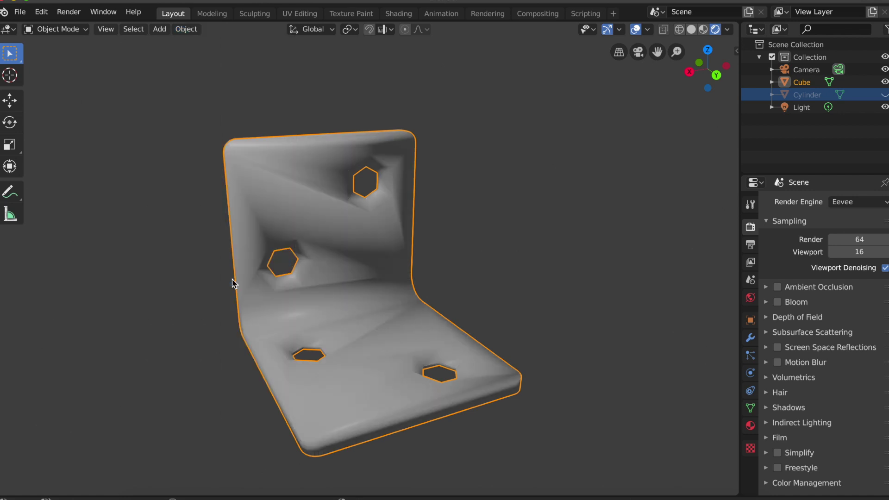
{"action": "scroll", "coordinate": [475, 267], "scroll_direction": "right", "scroll_amount": 8}
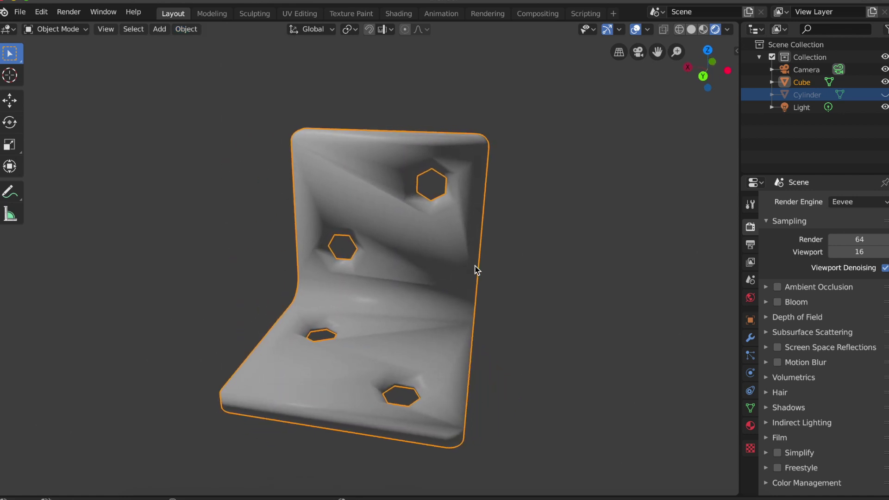
{"action": "scroll", "coordinate": [477, 270], "scroll_direction": "right", "scroll_amount": 8}
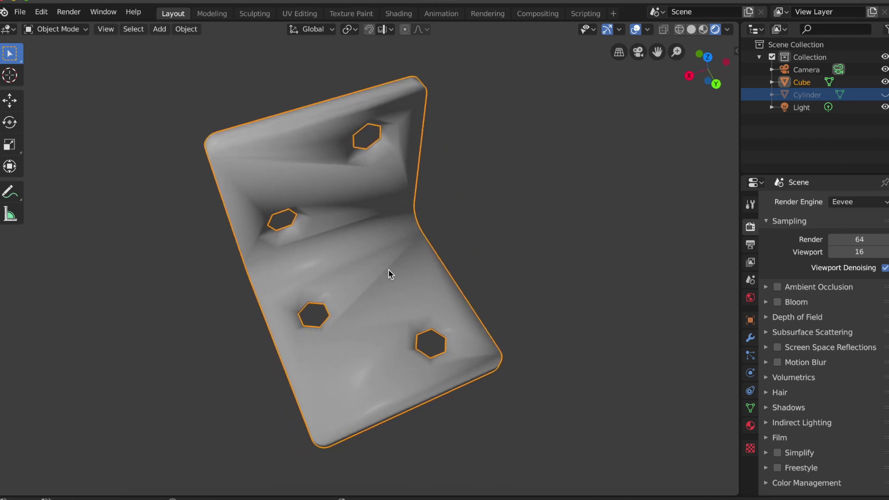
{"action": "scroll", "coordinate": [507, 267], "scroll_direction": "down", "scroll_amount": 5}
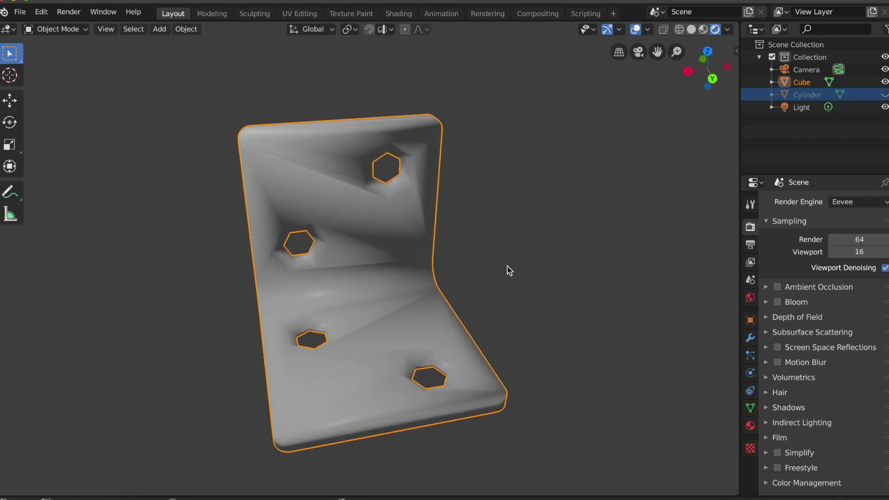
{"action": "middle_click_drag", "start_coordinate": [454, 272], "coordinate": [454, 272]}
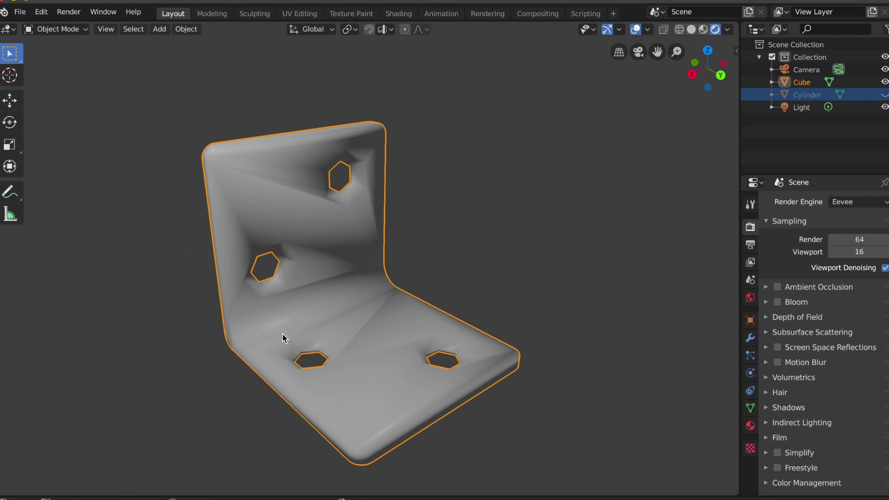
{"action": "middle_click_drag", "start_coordinate": [480, 338], "coordinate": [481, 338]}
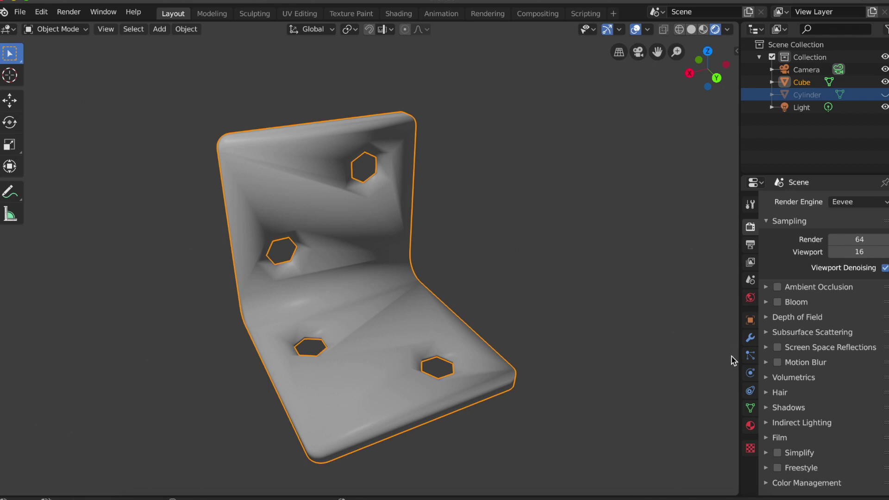
{"action": "left_click", "coordinate": [750, 409]}
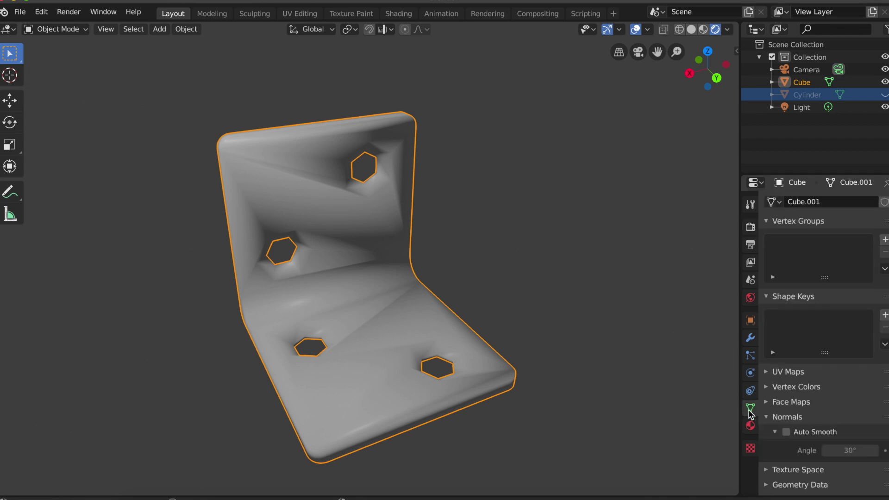
Enable Auto Smooth (30°) under Normals and orbit the deselected bracket to check its shading.
{"action": "left_click", "coordinate": [771, 418]}
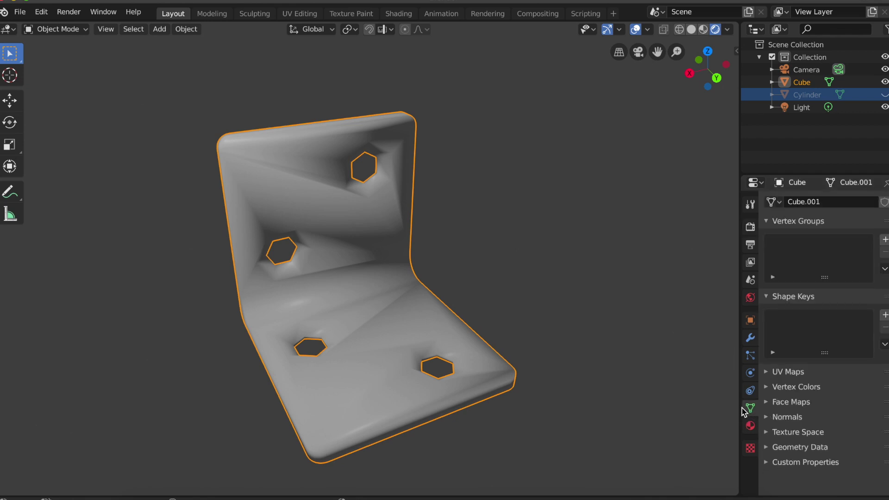
{"action": "left_click", "coordinate": [769, 418]}
{"action": "left_click", "coordinate": [786, 432]}
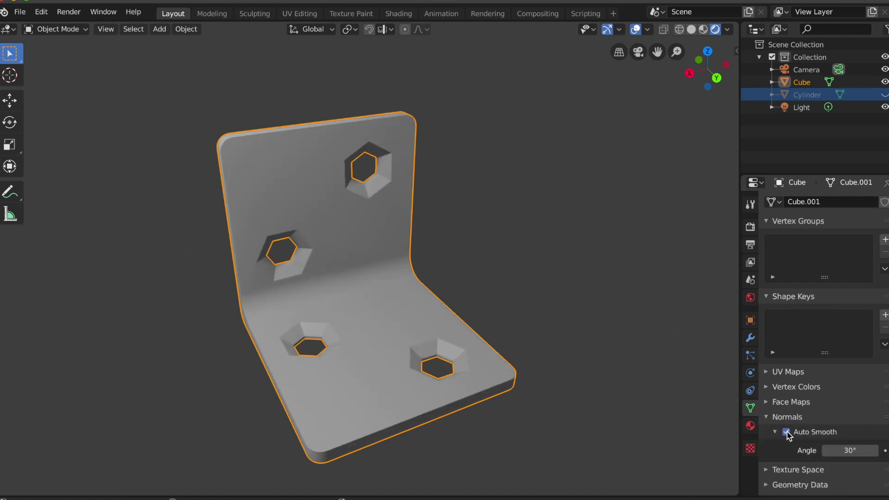
{"action": "left_click", "coordinate": [567, 312]}
{"action": "scroll", "coordinate": [546, 295], "scroll_direction": "left", "scroll_amount": 5}
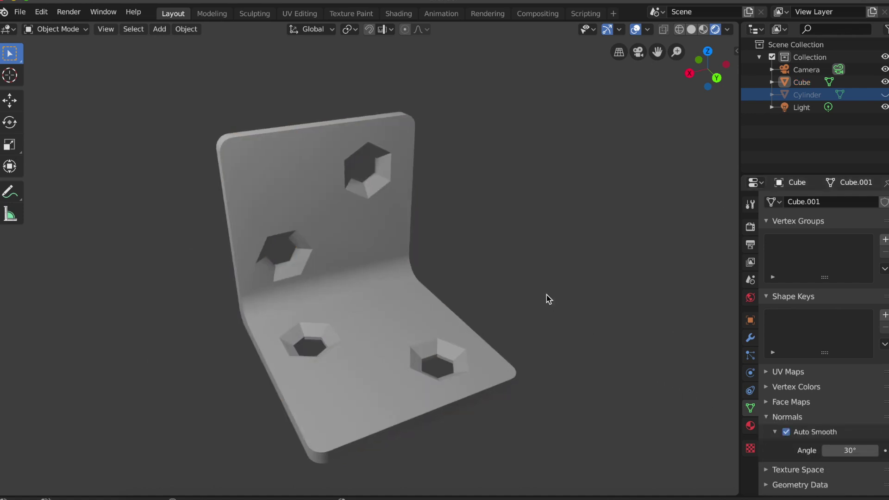
{"action": "scroll", "coordinate": [546, 295], "scroll_direction": "down", "scroll_amount": 5}
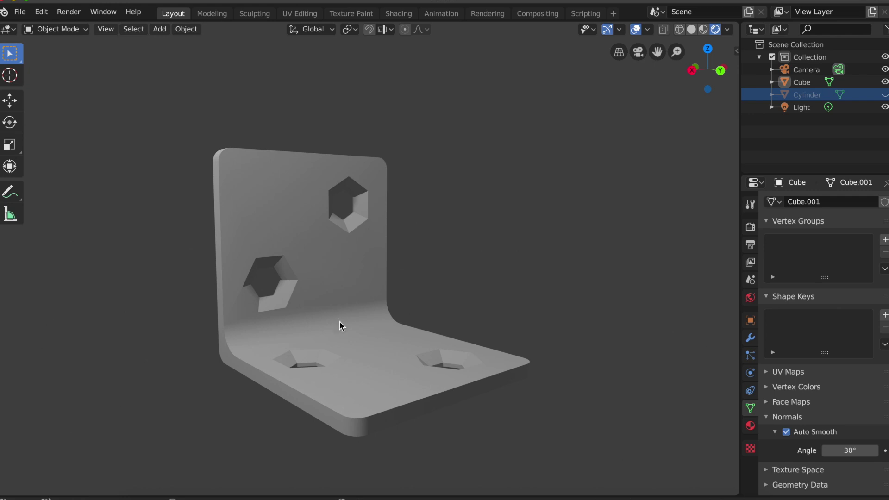
{"action": "scroll", "coordinate": [480, 245], "scroll_direction": "up", "scroll_amount": 5}
{"action": "scroll", "coordinate": [479, 245], "scroll_direction": "down", "scroll_amount": 5}
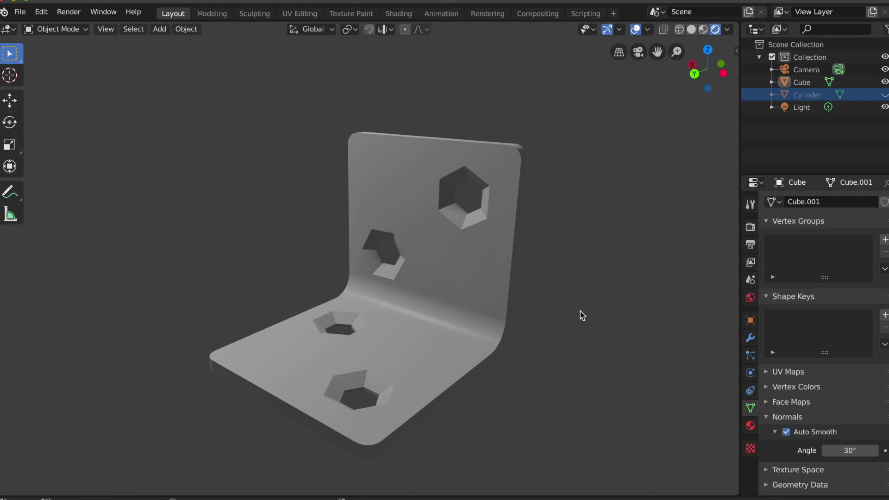
{"action": "scroll", "coordinate": [582, 316], "scroll_direction": "left", "scroll_amount": 10}
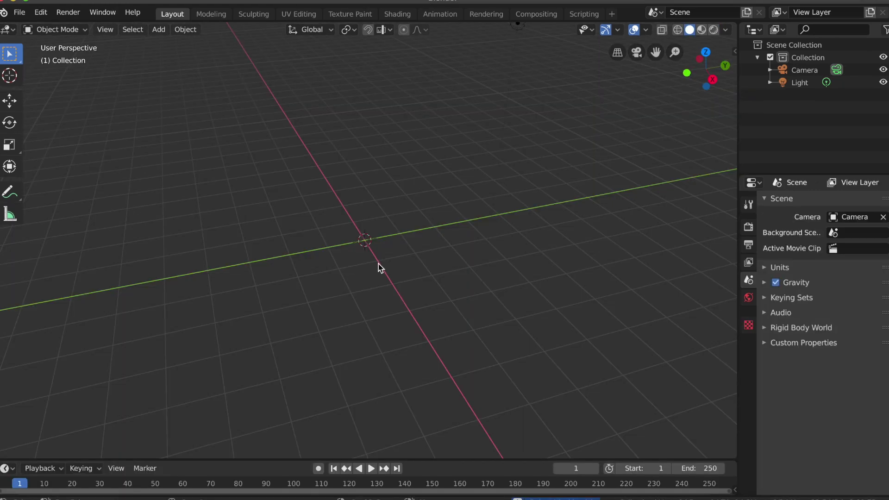
{"action": "key", "text": "shift+a"}
{"action": "mouse_move", "coordinate": [380, 267]}
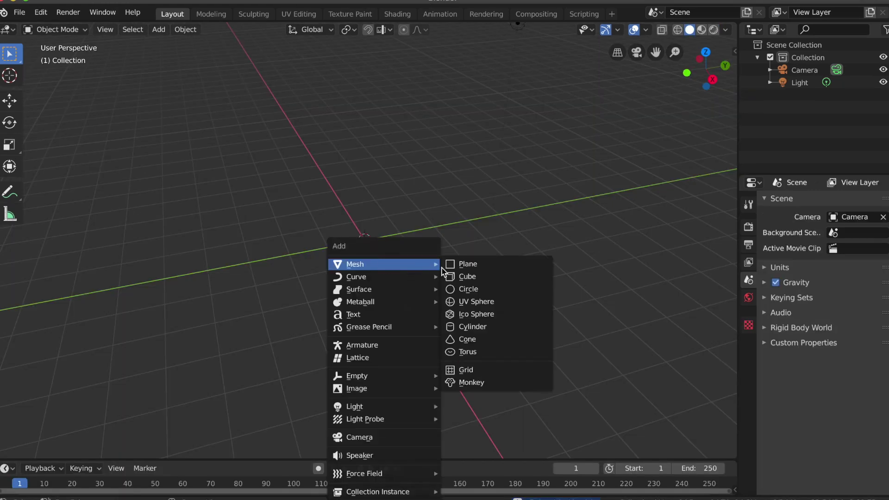
Add a mesh cylinder with 16 vertices to the scene.
{"action": "left_click", "coordinate": [471, 327]}
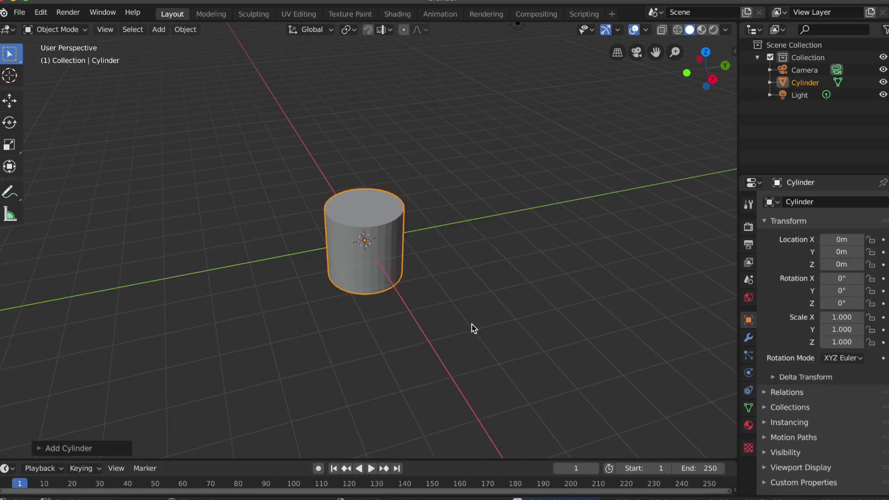
{"action": "left_click", "coordinate": [42, 448]}
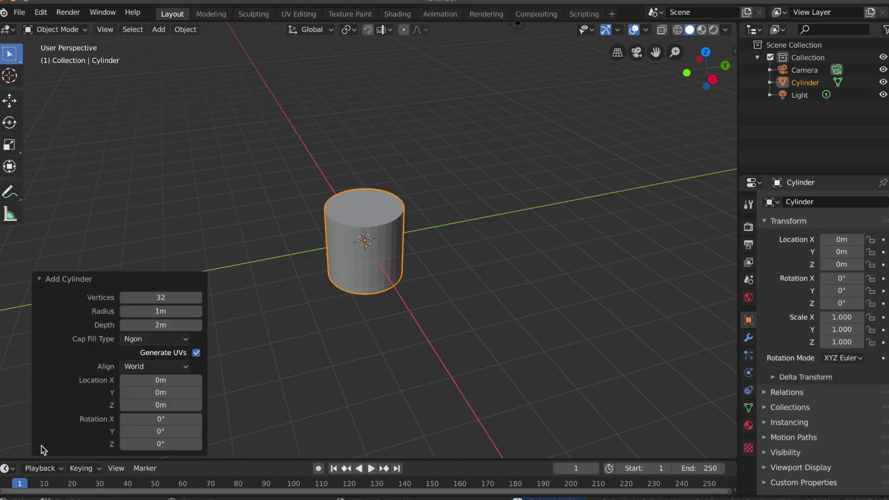
{"action": "left_click", "coordinate": [166, 297]}
{"action": "type", "text": "16"}
{"action": "key", "text": "Return"}
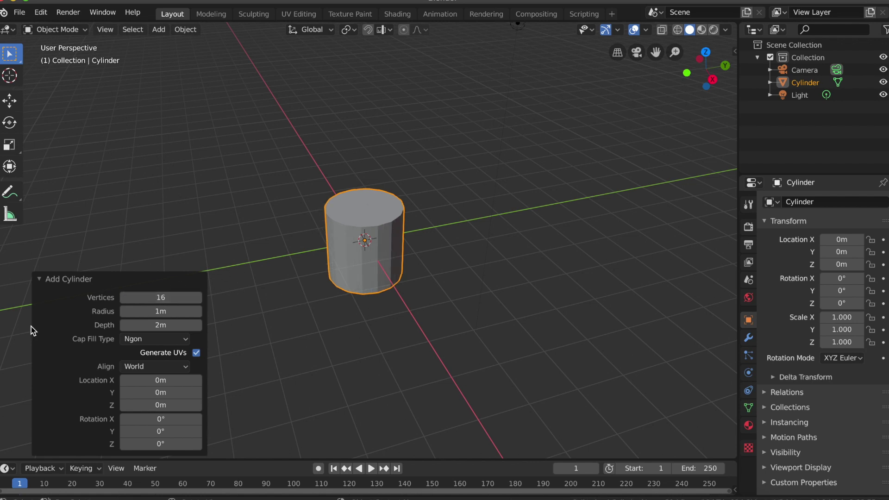
{"action": "left_click", "coordinate": [40, 279]}
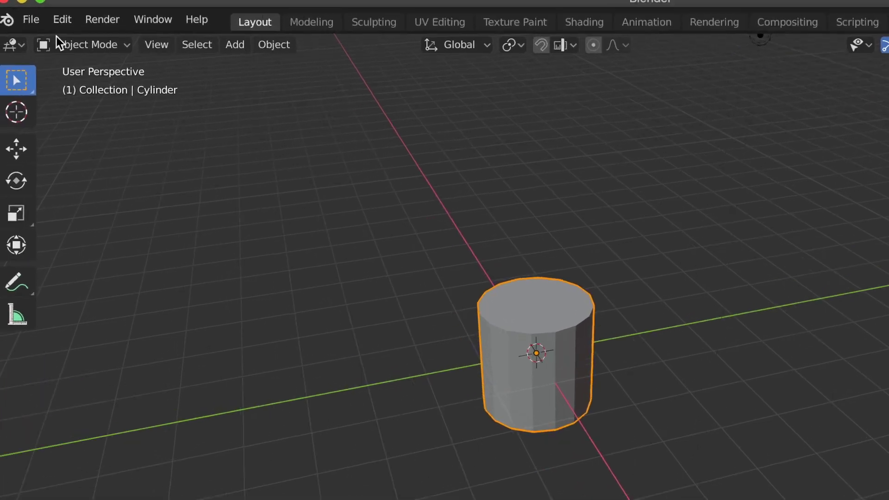
Export the scene as a Wavefront (.obj) file with Triangulate Faces enabled.
{"action": "left_click", "coordinate": [32, 19]}
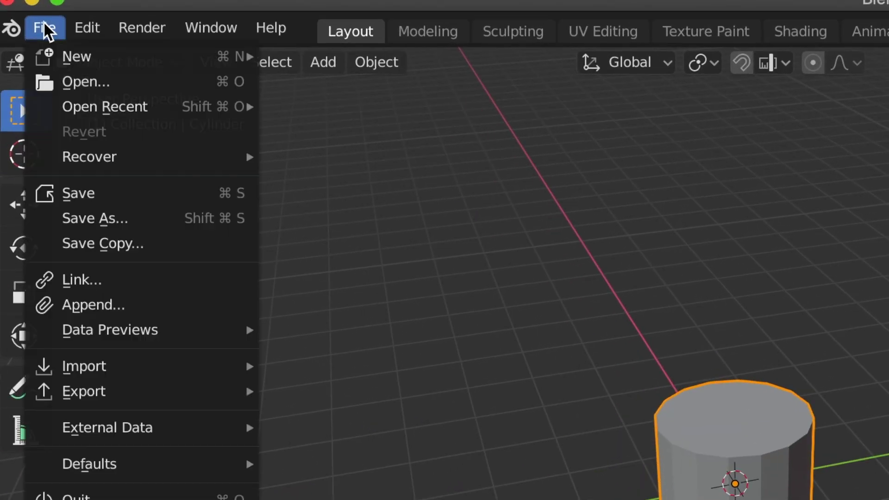
{"action": "mouse_move", "coordinate": [80, 288]}
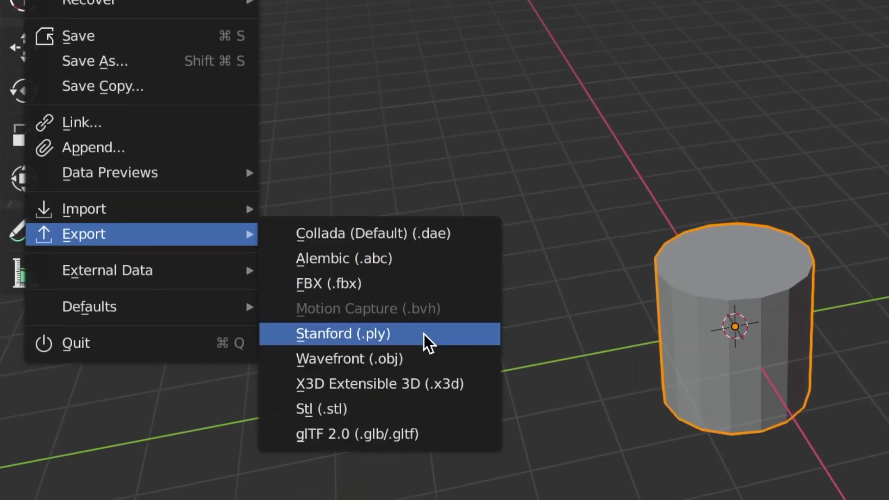
{"action": "left_click", "coordinate": [424, 360]}
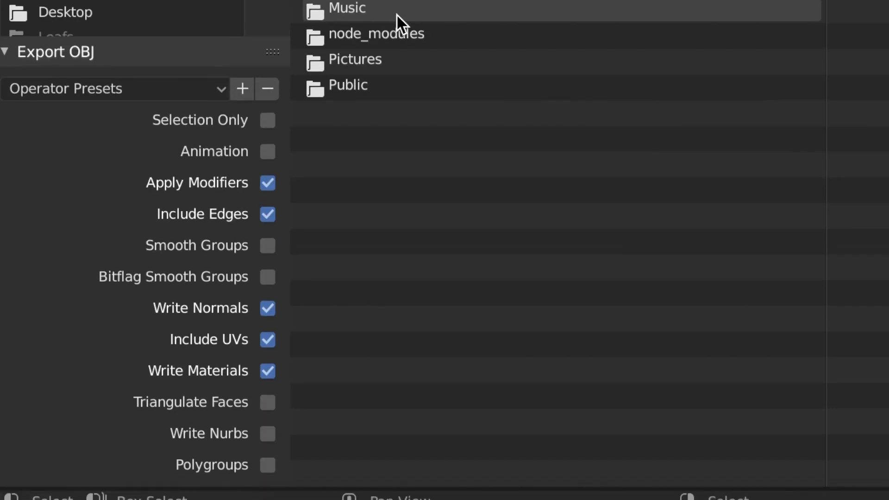
{"action": "scroll", "coordinate": [182, 277], "scroll_direction": "down", "scroll_amount": 5}
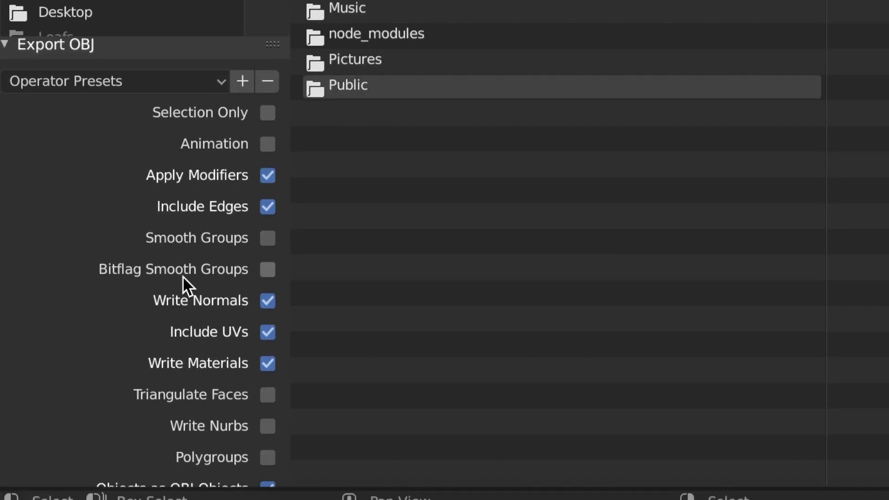
{"action": "scroll", "coordinate": [182, 277], "scroll_direction": "up", "scroll_amount": 4}
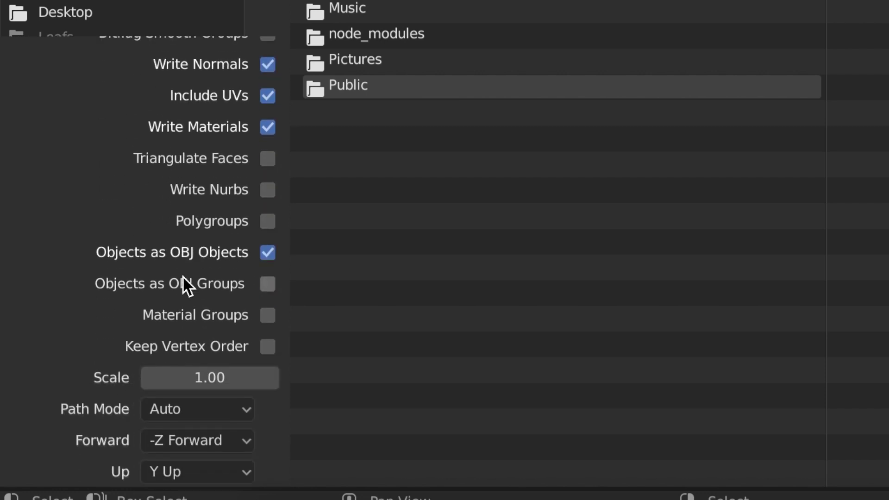
{"action": "left_click", "coordinate": [267, 215]}
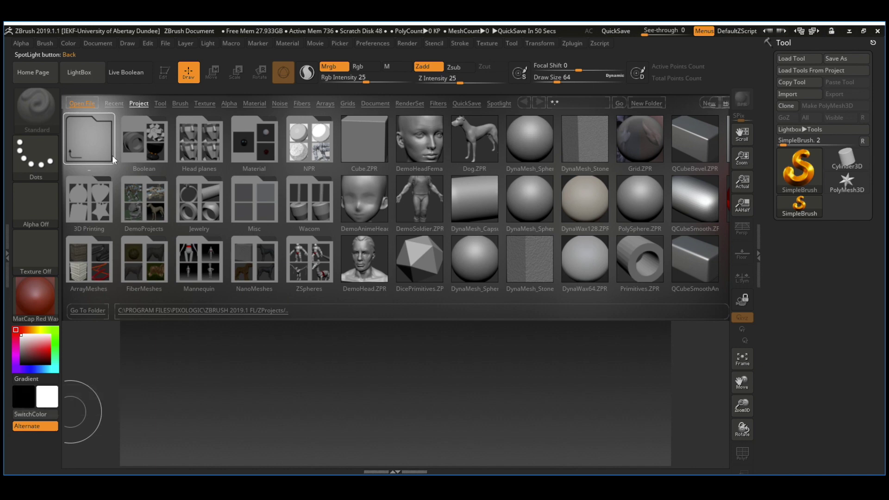
Import the exported cylinder OBJ into ZBrush, splitting n-gons into quads and triangles.
{"action": "left_click", "coordinate": [78, 103]}
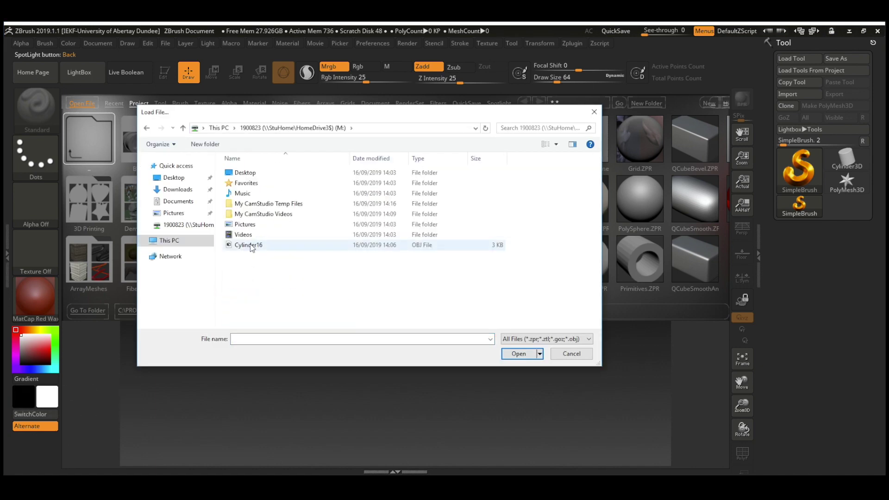
{"action": "double_click", "coordinate": [252, 250]}
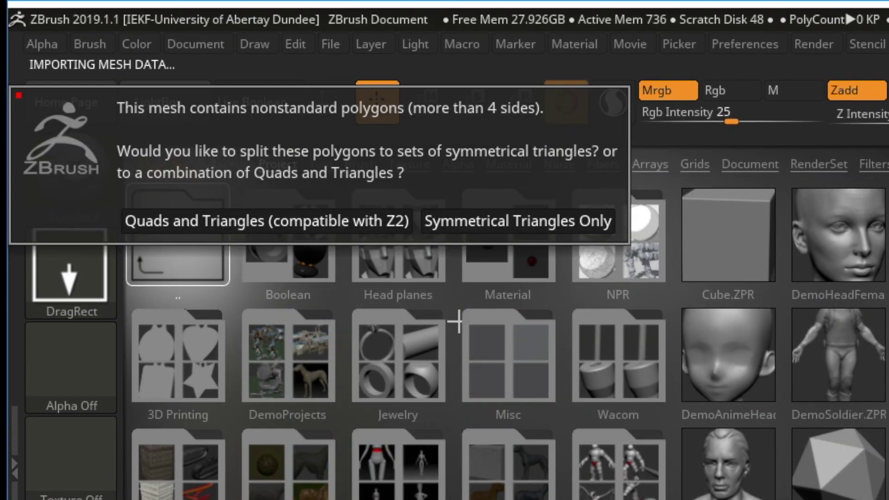
{"action": "left_click", "coordinate": [380, 222]}
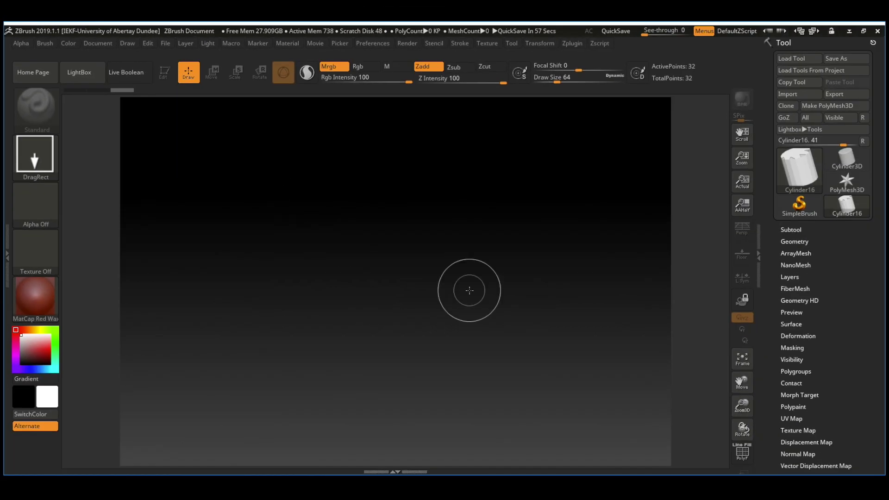
Draw the cylinder on the canvas, enter Edit mode, and rotate it to show its top.
{"action": "mouse_move", "coordinate": [341, 218]}
{"action": "left_mouse_down"}
{"action": "mouse_move", "coordinate": [383, 278]}
{"action": "mouse_move", "coordinate": [375, 312]}
{"action": "mouse_move", "coordinate": [344, 326]}
{"action": "left_mouse_up"}
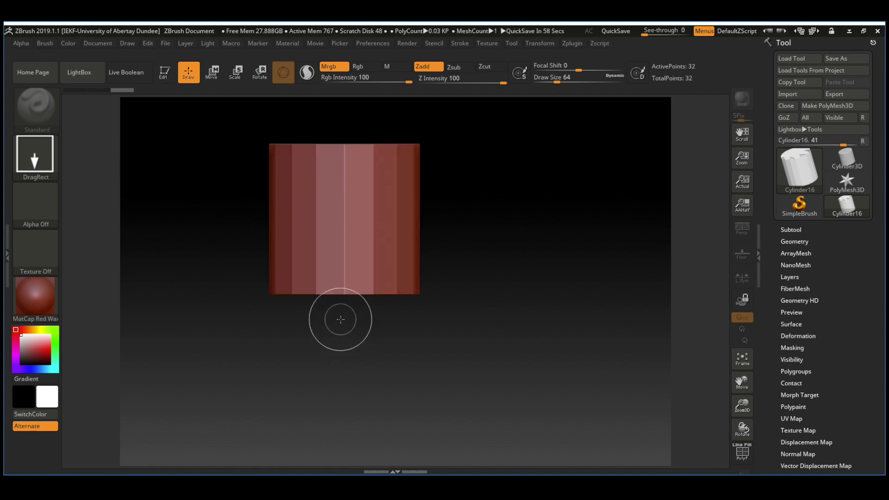
{"action": "left_click", "coordinate": [164, 71]}
{"action": "left_click_drag", "start_coordinate": [88, 166], "coordinate": [89, 222]}
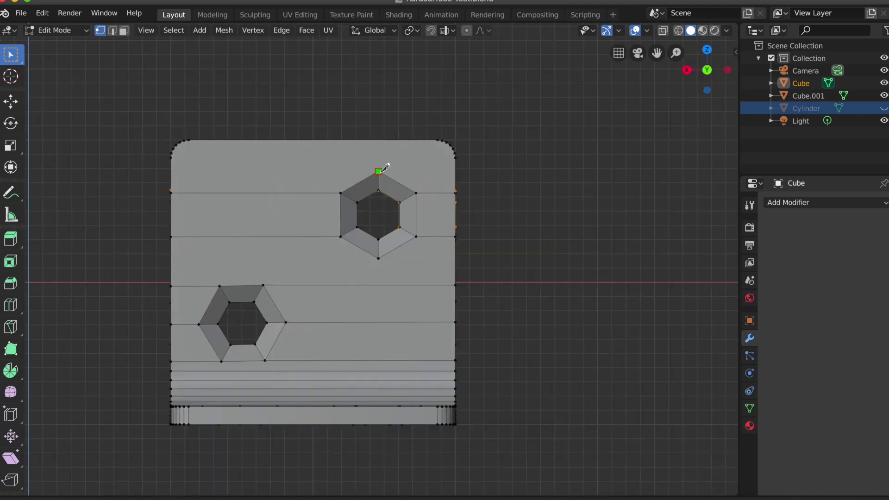
Knife-cut and connect vertices around the hexagon holes, dissolving the leftover unneeded edges.
{"action": "left_click", "coordinate": [378, 172]}
{"action": "key", "text": "Return"}
{"action": "middle_click_drag", "start_coordinate": [417, 238], "coordinate": [438, 429]}
{"action": "key", "text": "j"}
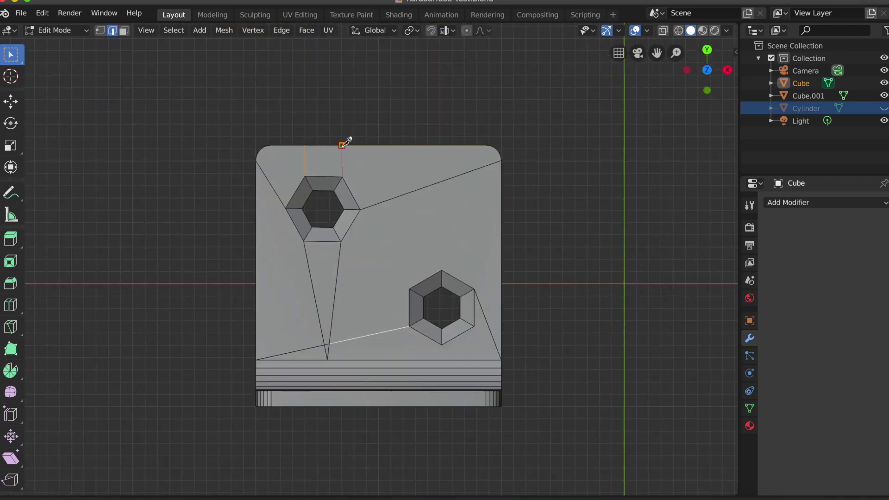
{"action": "key", "text": "Escape"}
{"action": "key", "text": "k"}
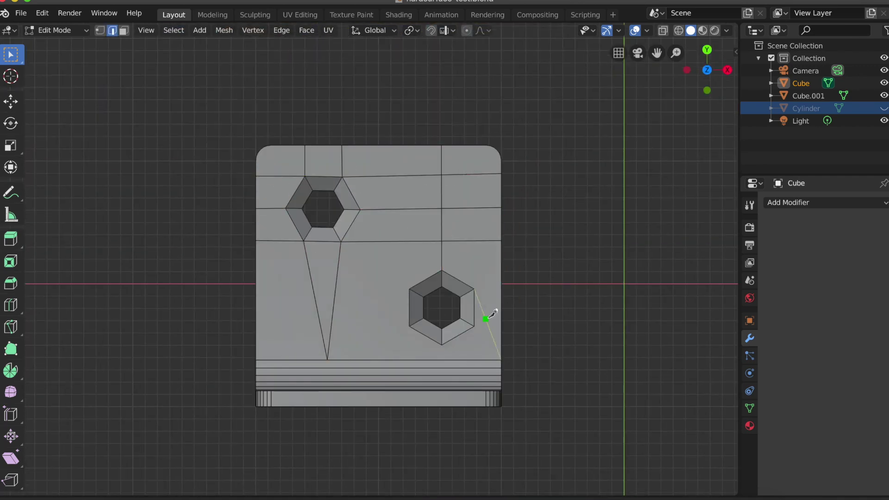
{"action": "key", "text": "Escape"}
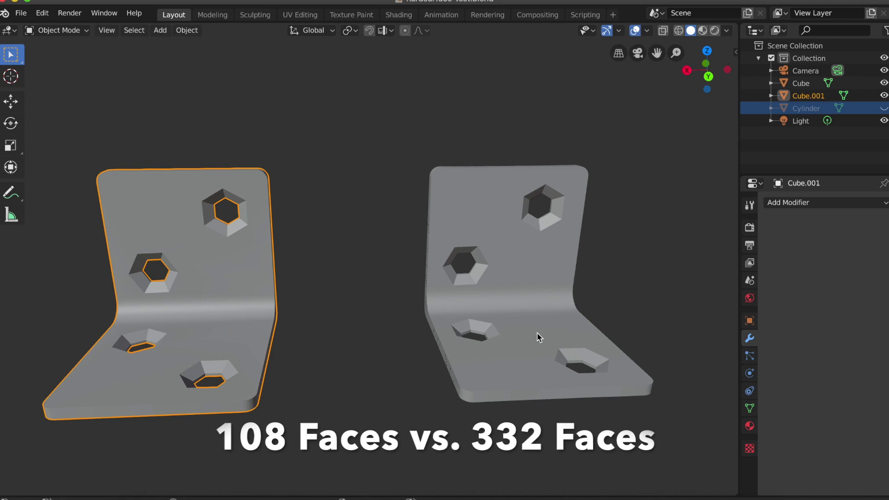
{"action": "left_click", "coordinate": [516, 321], "text": "shift"}
{"action": "key", "text": "Tab"}
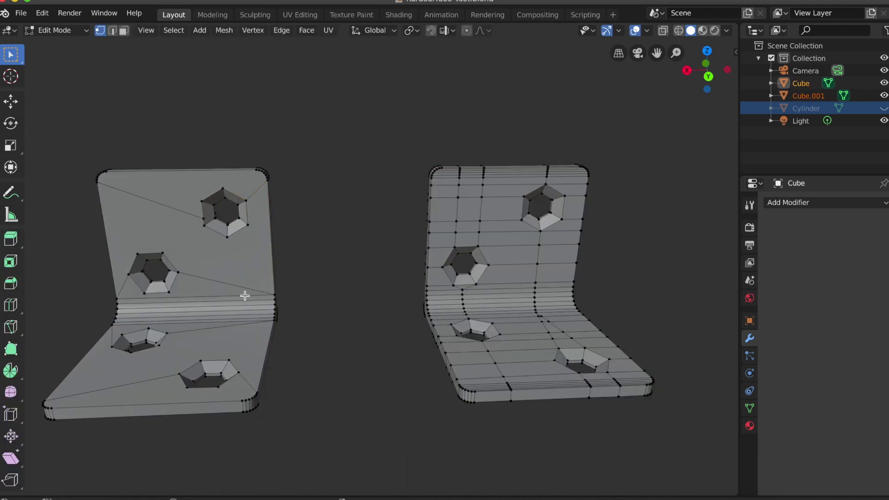
{"action": "left_click", "coordinate": [124, 31]}
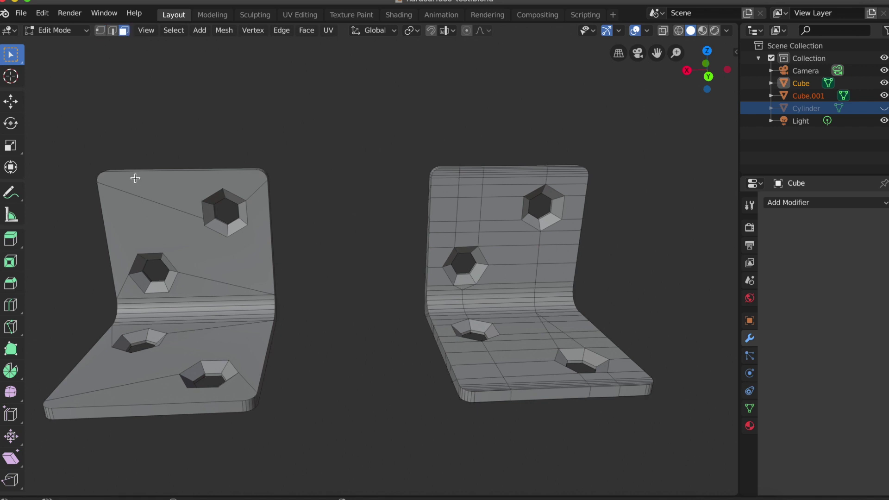
{"action": "key", "text": "l"}
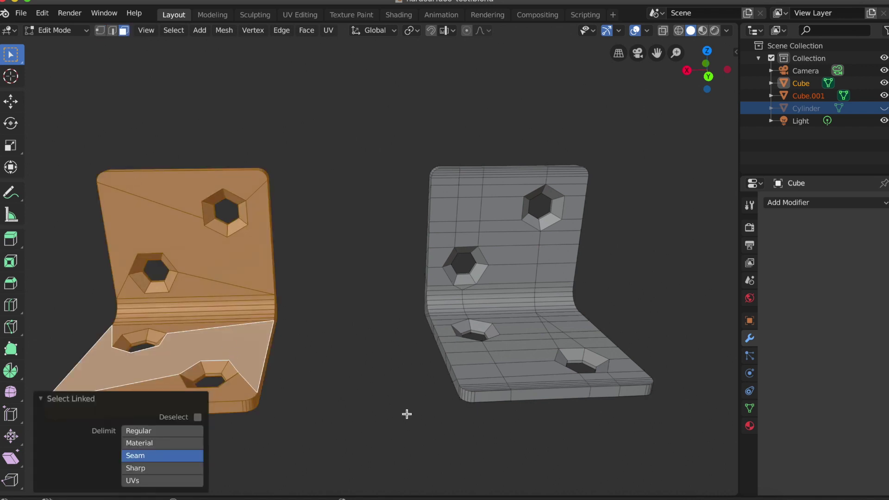
{"action": "key", "text": "alt+a"}
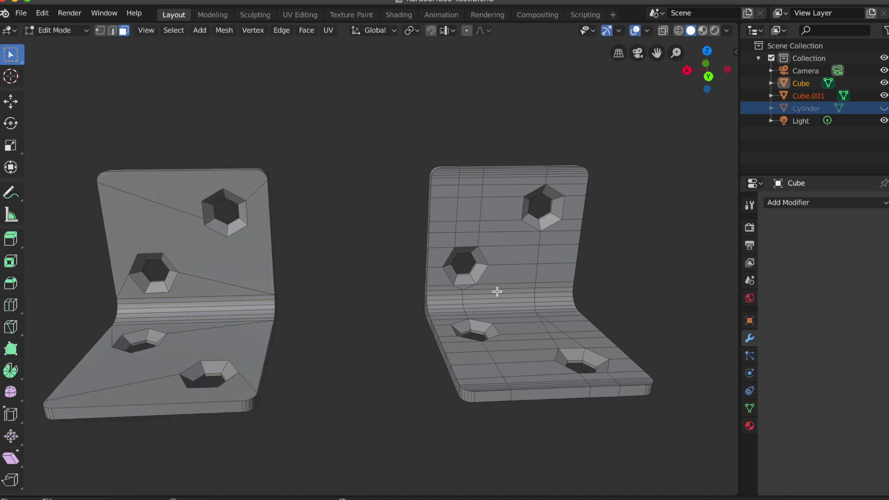
{"action": "key", "text": "l"}
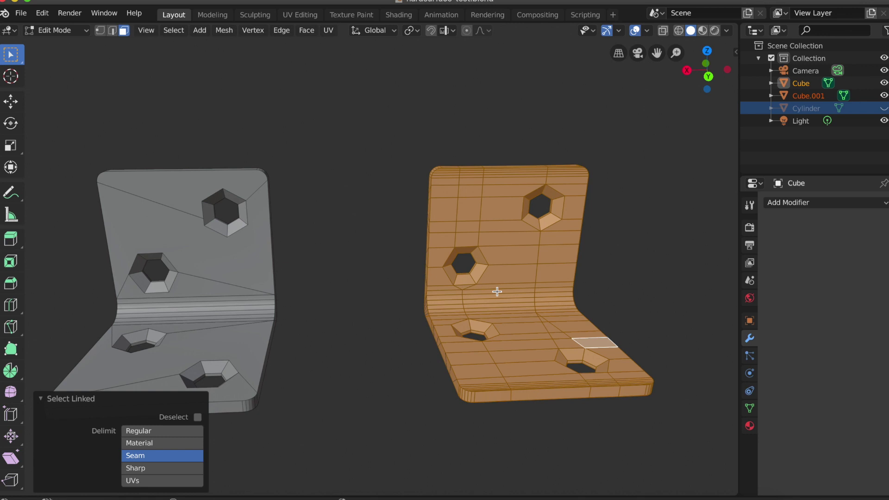
{"action": "left_click", "coordinate": [63, 399]}
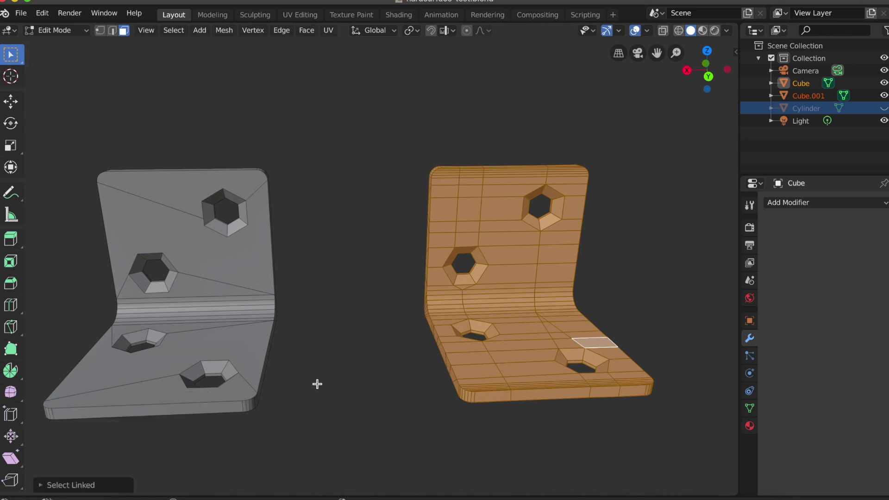
{"action": "key", "text": "alt+a"}
{"action": "scroll", "coordinate": [373, 363], "scroll_direction": "left", "scroll_amount": 3, "text": "shift"}
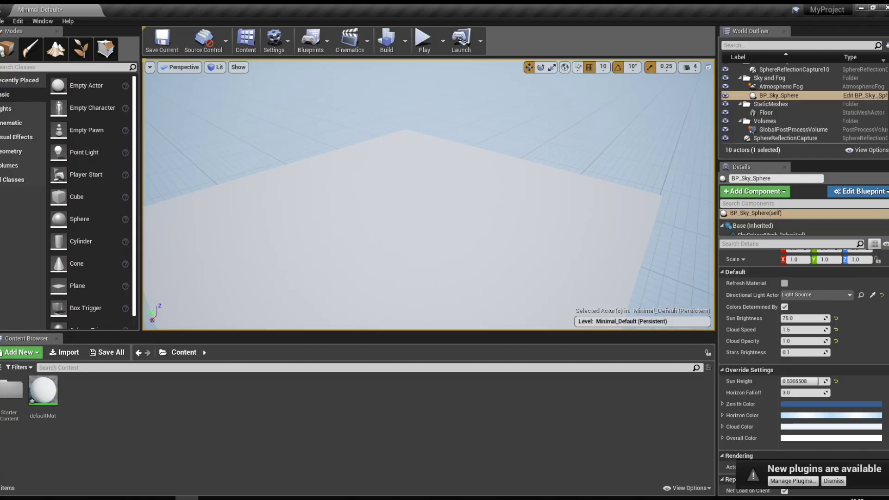
Import the test-without-ngons and test-with-ngons mesh files into Unreal Engine.
{"action": "left_click", "coordinate": [65, 353]}
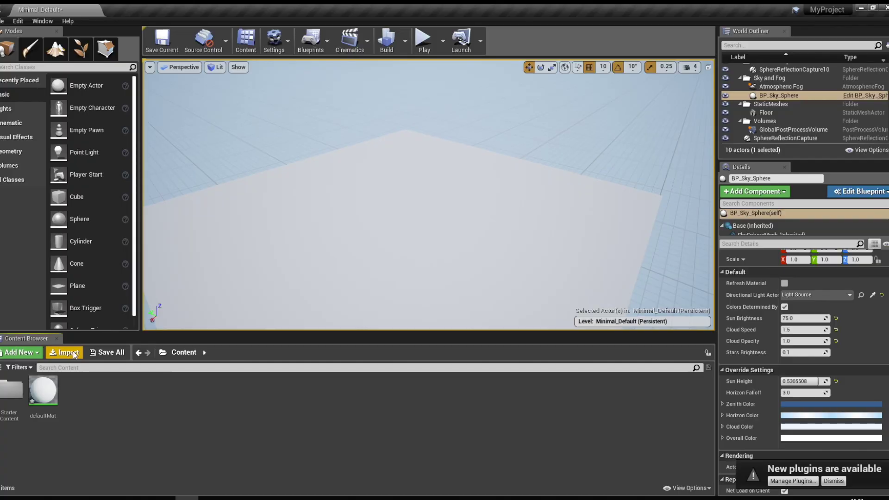
{"action": "left_click", "coordinate": [107, 100]}
{"action": "left_click", "coordinate": [107, 90], "text": "shift"}
{"action": "left_click", "coordinate": [362, 244]}
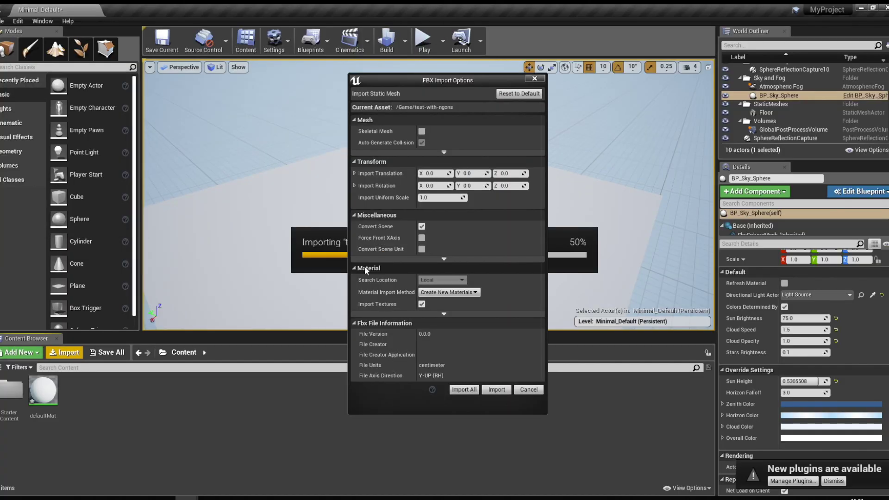
{"action": "left_click", "coordinate": [477, 391]}
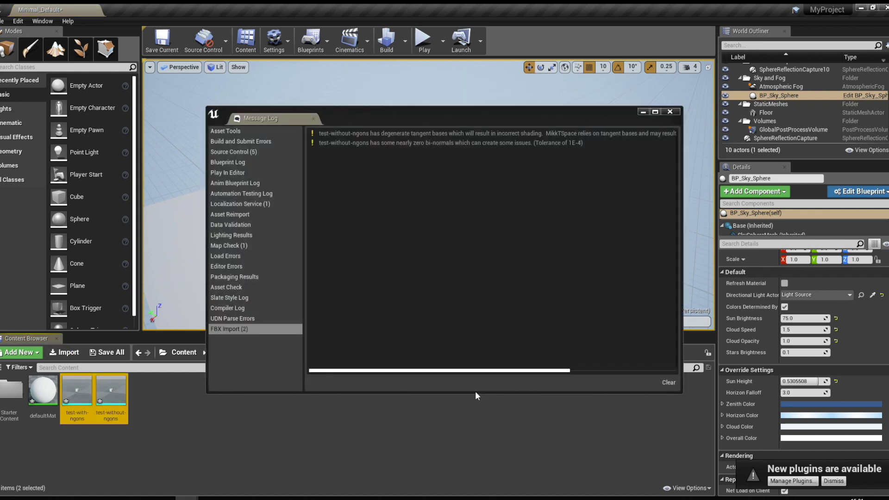
{"action": "left_click", "coordinate": [670, 111]}
Place test-without-ngons in the level and set its scale to 10 on all axes.
{"action": "left_click", "coordinate": [122, 404]}
{"action": "left_click_drag", "start_coordinate": [122, 404], "coordinate": [345, 236]}
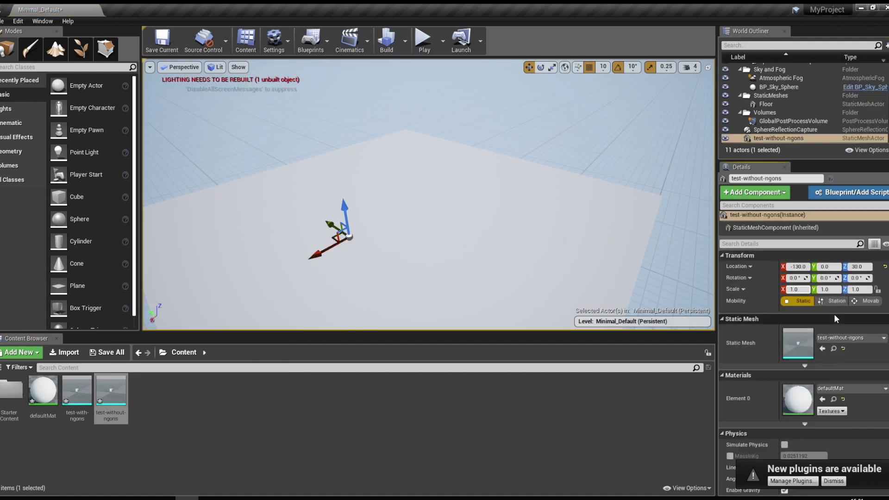
{"action": "type", "text": "10"}
{"action": "key", "text": "Tab"}
{"action": "type", "text": "10"}
{"action": "key", "text": "Tab"}
{"action": "type", "text": "10"}
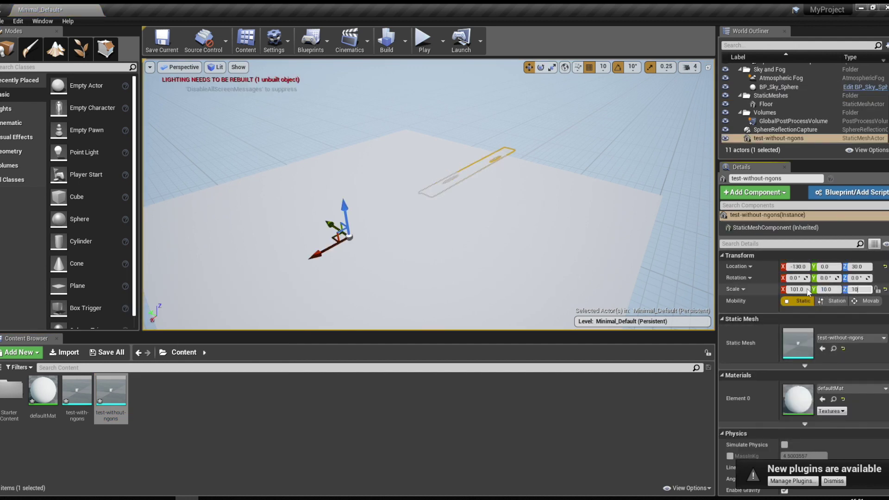
{"action": "left_click", "coordinate": [797, 290]}
{"action": "type", "text": "10"}
{"action": "key", "text": "Return"}
Raise test-without-ngons to Z 70, rotate it 90° on X, then drop in test-with-ngons.
{"action": "left_click_drag", "start_coordinate": [347, 208], "coordinate": [346, 165]}
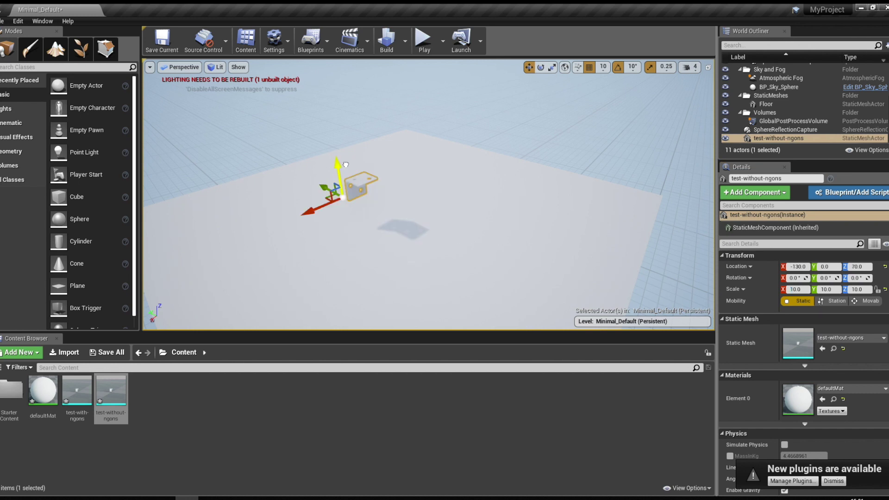
{"action": "left_click", "coordinate": [795, 279]}
{"action": "type", "text": "90"}
{"action": "key", "text": "Return"}
{"action": "scroll", "coordinate": [461, 237], "scroll_direction": "up", "scroll_amount": 5}
{"action": "scroll", "coordinate": [412, 230], "scroll_direction": "down", "scroll_amount": 6}
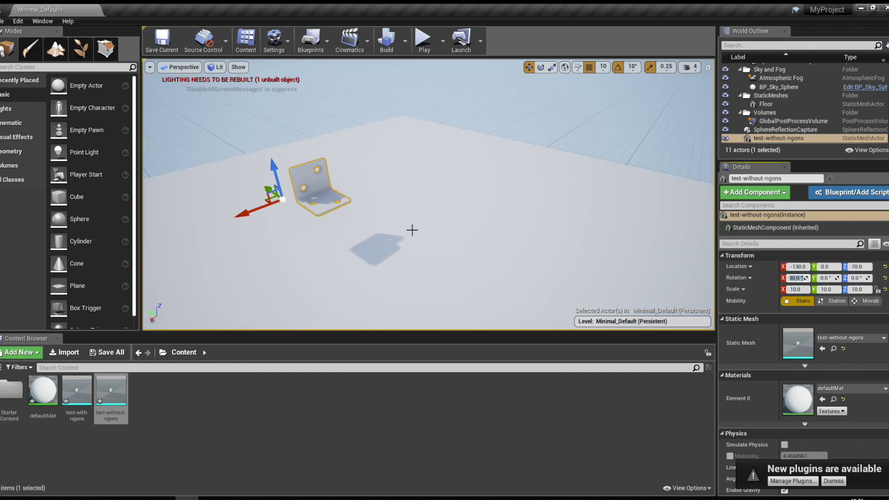
{"action": "middle_click_drag", "start_coordinate": [412, 230], "coordinate": [391, 219]}
{"action": "scroll", "coordinate": [413, 230], "scroll_direction": "up", "scroll_amount": 3}
{"action": "scroll", "coordinate": [413, 230], "scroll_direction": "down", "scroll_amount": 3}
{"action": "left_click", "coordinate": [232, 163]}
{"action": "scroll", "coordinate": [298, 278], "scroll_direction": "up", "scroll_amount": 4}
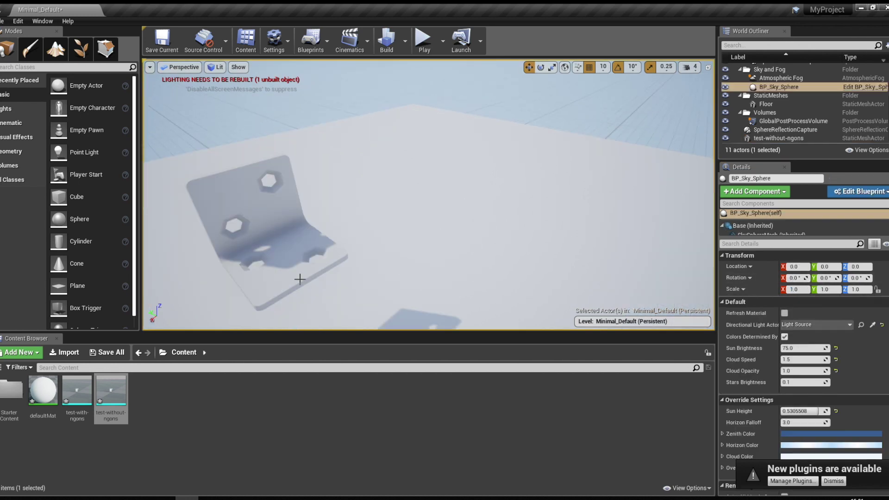
{"action": "scroll", "coordinate": [298, 278], "scroll_direction": "down", "scroll_amount": 5}
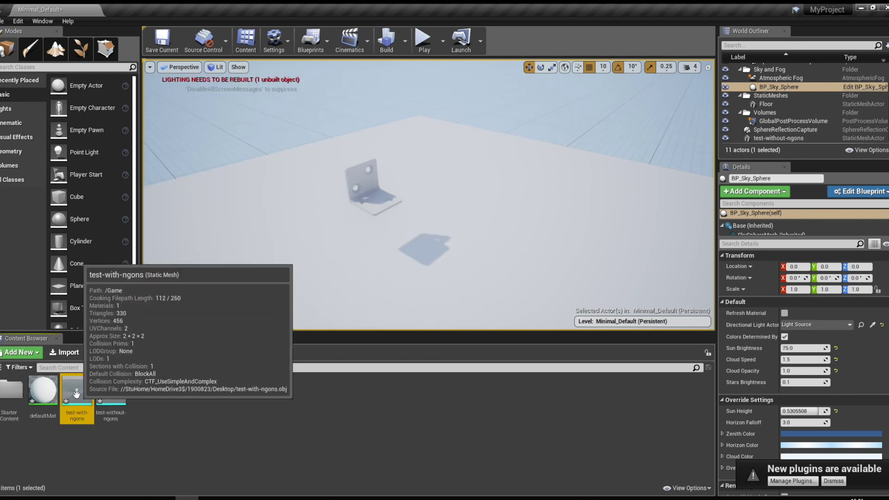
{"action": "left_click_drag", "start_coordinate": [77, 394], "coordinate": [459, 224]}
Scale test-with-ngons to 10, rotate it 90° on X, and raise it to Z 70.
{"action": "left_click", "coordinate": [805, 290]}
{"action": "type", "text": "10"}
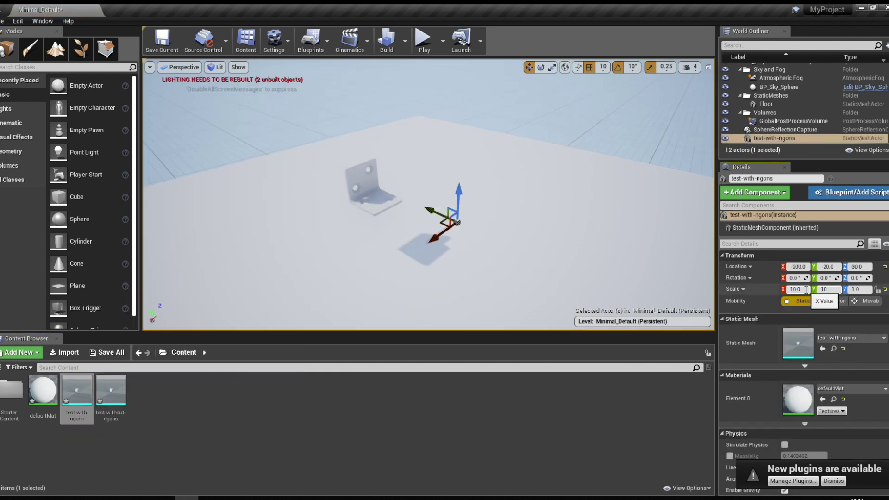
{"action": "key", "text": "Tab"}
{"action": "type", "text": "10"}
{"action": "key", "text": "Return"}
{"action": "left_click", "coordinate": [796, 278]}
{"action": "type", "text": "90"}
{"action": "key", "text": "Return"}
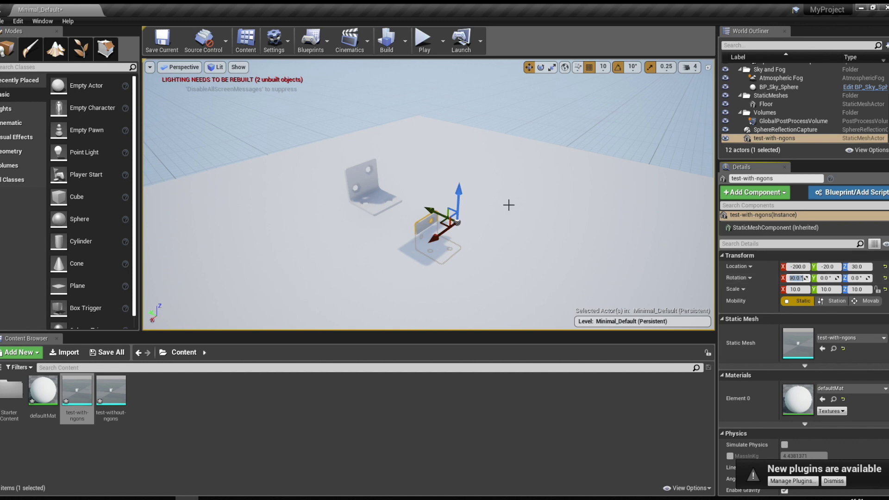
{"action": "left_click_drag", "start_coordinate": [459, 194], "coordinate": [460, 134]}
Fly around to compare both Unreal brackets, then place test-with-ngons in Unity at Y 2.5.
{"action": "scroll", "coordinate": [527, 161], "scroll_direction": "up", "scroll_amount": 5}
{"action": "scroll", "coordinate": [527, 162], "scroll_direction": "down", "scroll_amount": 3}
{"action": "left_click", "coordinate": [305, 102]}
{"action": "right_click_drag", "start_coordinate": [305, 103], "coordinate": [283, 107]}
{"action": "left_click", "coordinate": [470, 193]}
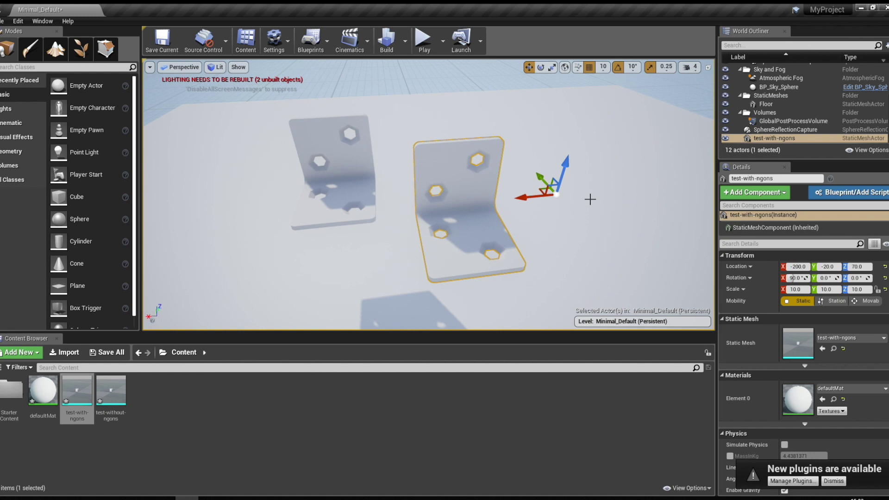
{"action": "left_click", "coordinate": [431, 79]}
{"action": "right_click_drag", "start_coordinate": [471, 146], "coordinate": [529, 154]}
{"action": "left_click", "coordinate": [472, 185]}
{"action": "left_click", "coordinate": [358, 144]}
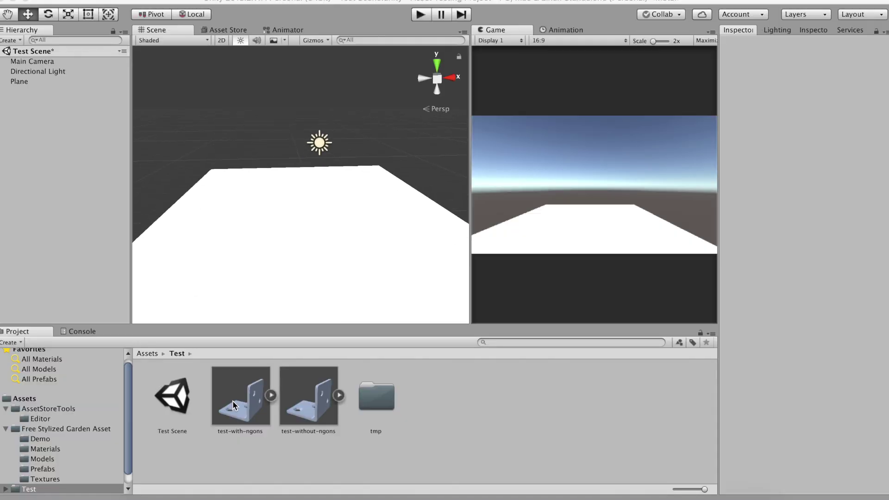
{"action": "left_click_drag", "start_coordinate": [236, 403], "coordinate": [306, 250]}
{"action": "left_click_drag", "start_coordinate": [322, 199], "coordinate": [329, 141]}
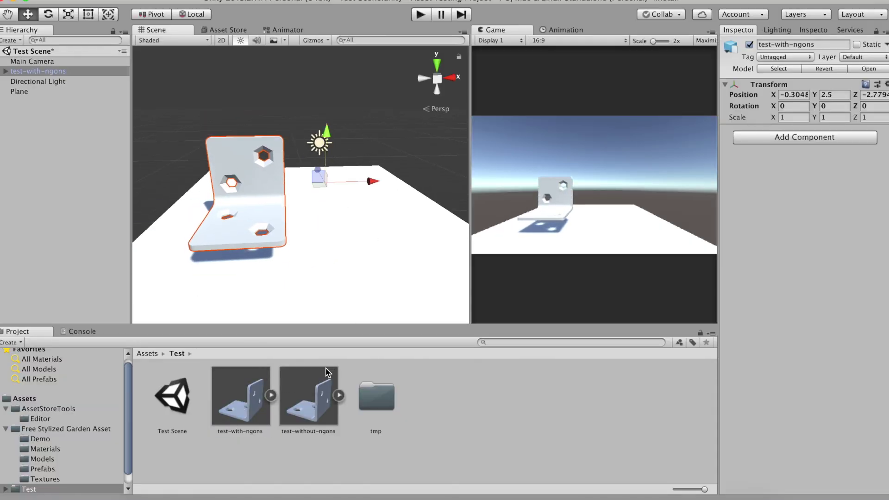
Place test-without-ngons beside the other bracket at Y 2.45 and pan the Scene view toward them.
{"action": "left_click_drag", "start_coordinate": [326, 372], "coordinate": [302, 248]}
{"action": "left_click_drag", "start_coordinate": [300, 197], "coordinate": [306, 147]}
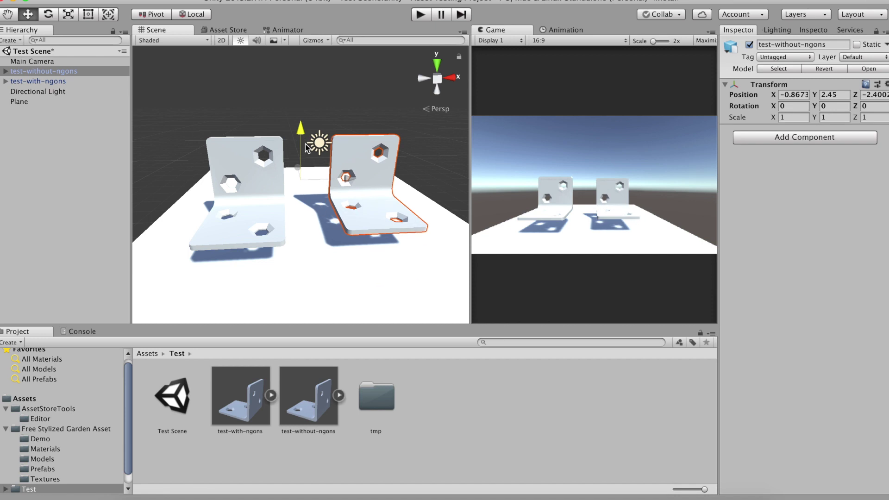
{"action": "left_click", "coordinate": [360, 87]}
{"action": "scroll", "coordinate": [362, 88], "scroll_direction": "up", "scroll_amount": 4}
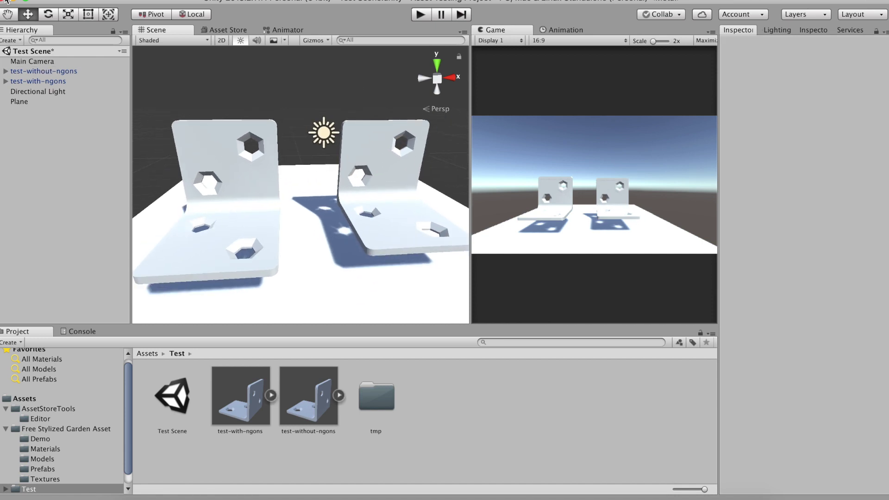
{"action": "left_click", "coordinate": [8, 15]}
{"action": "mouse_move", "coordinate": [262, 95]}
{"action": "left_mouse_down"}
{"action": "mouse_move", "coordinate": [249, 96]}
{"action": "mouse_move", "coordinate": [268, 88]}
{"action": "left_mouse_up"}
{"action": "scroll", "coordinate": [271, 118], "scroll_direction": "up", "scroll_amount": 3}
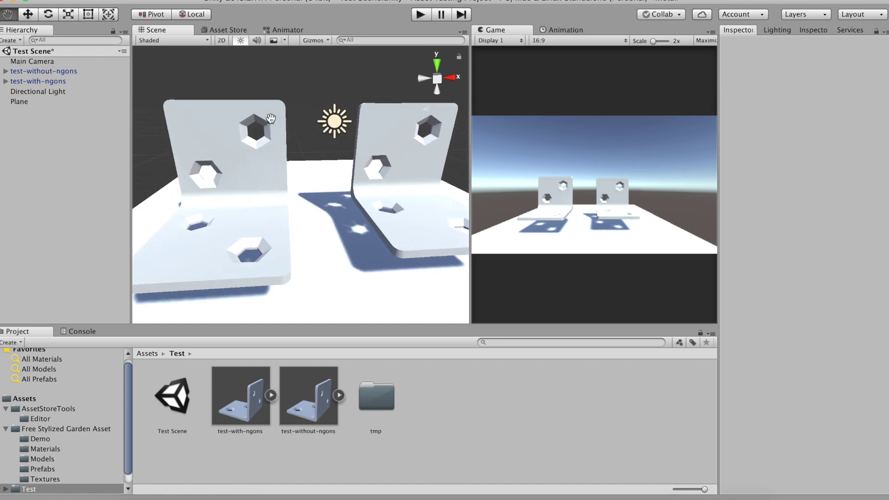
{"action": "scroll", "coordinate": [271, 119], "scroll_direction": "down", "scroll_amount": 2}
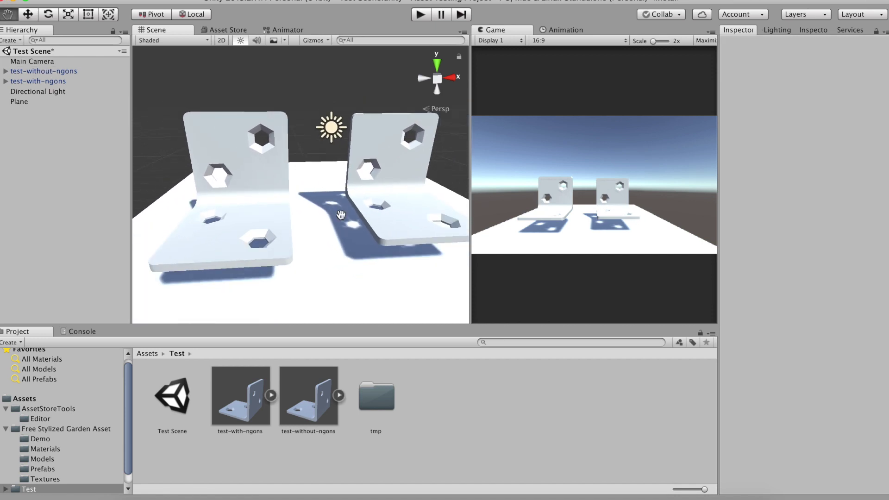
{"action": "scroll", "coordinate": [341, 215], "scroll_direction": "down", "scroll_amount": 5}
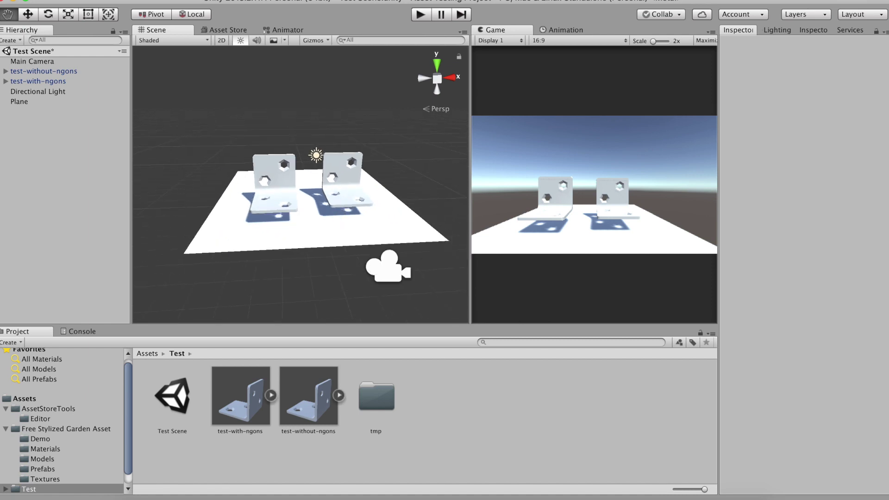
Move the Main Camera to -0.68, 2.73, -5.89, tilted 12.075°, framing both brackets closely.
{"action": "left_click", "coordinate": [28, 14]}
{"action": "left_click", "coordinate": [397, 267]}
{"action": "left_click_drag", "start_coordinate": [365, 237], "coordinate": [375, 183]}
{"action": "left_click", "coordinate": [48, 14]}
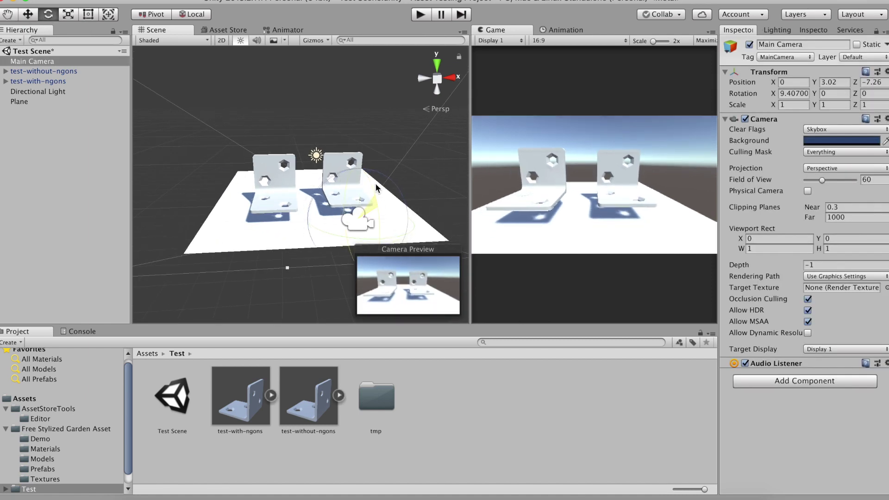
{"action": "left_click", "coordinate": [28, 12]}
{"action": "left_click_drag", "start_coordinate": [354, 218], "coordinate": [319, 212]}
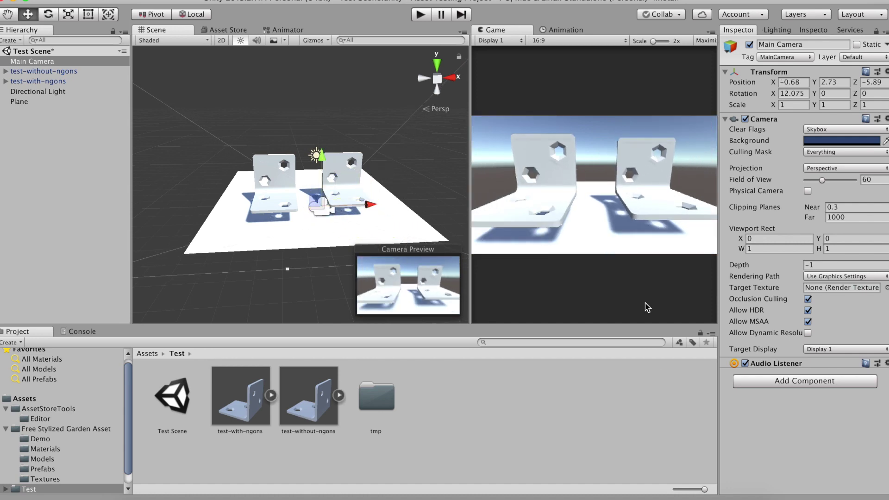